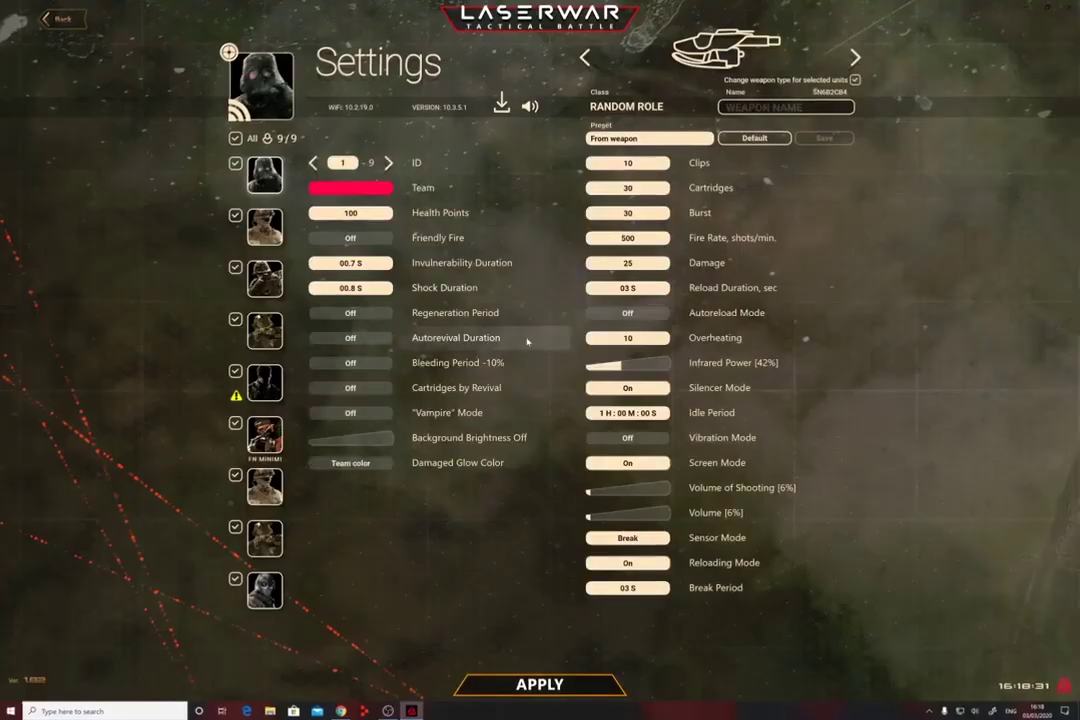
- Expand the Bleeding Period dropdown and scroll through its available values
click(377, 365)
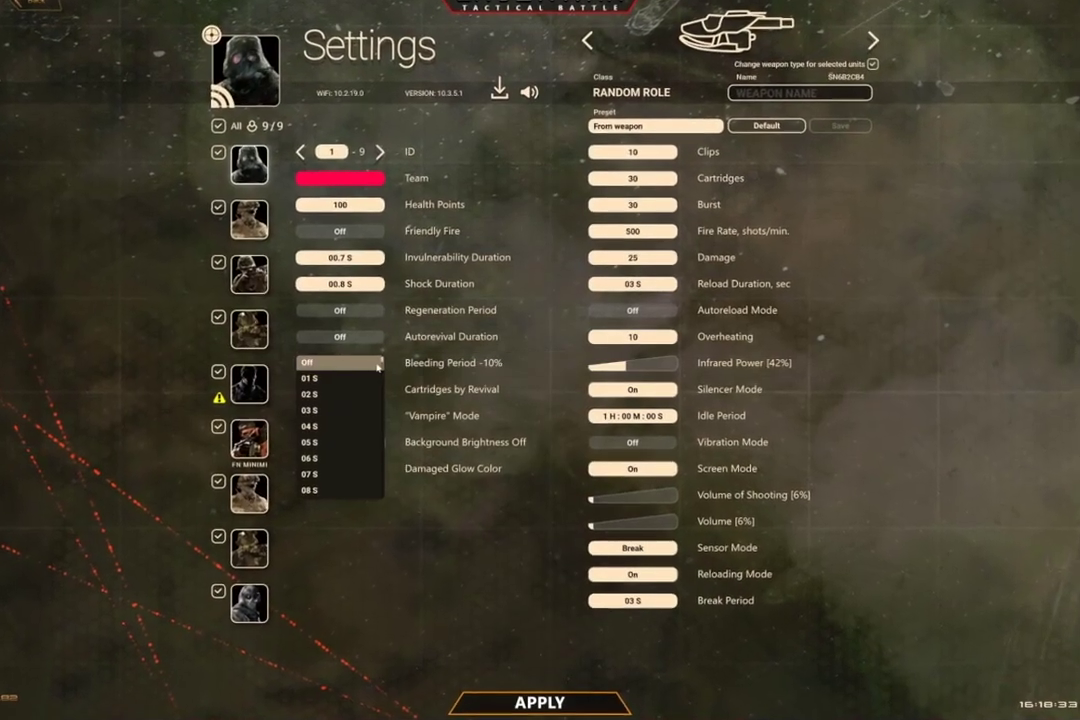
scroll(372, 366, down, 10)
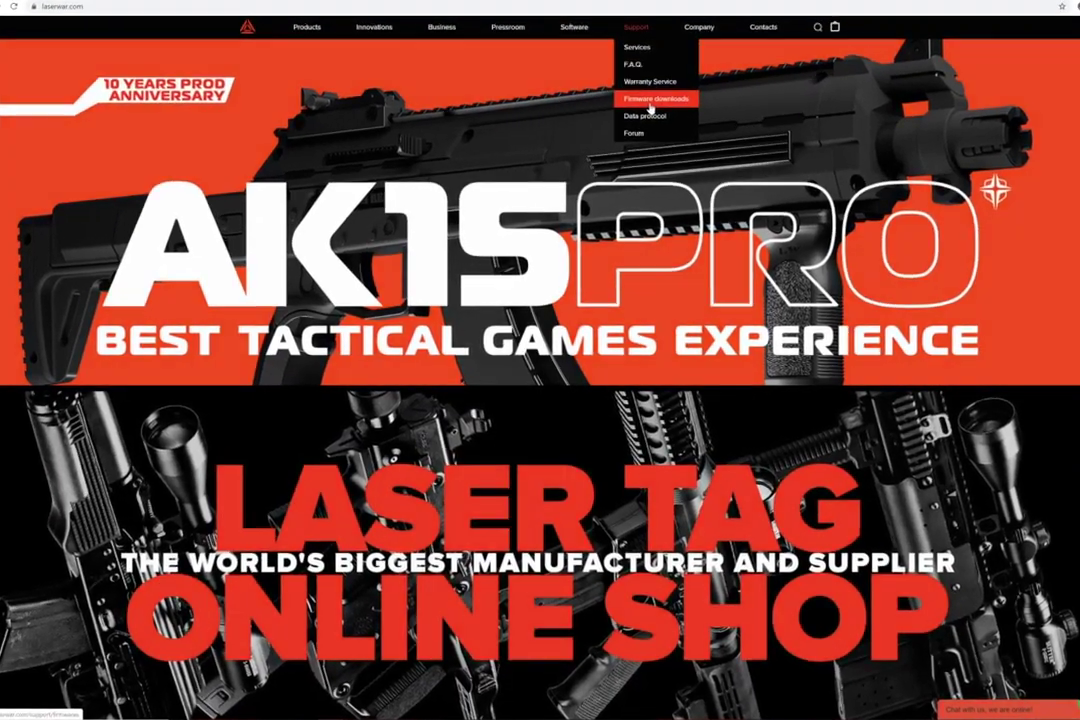
- Move a tagger from the bottom roster into the red team column
click(650, 100)
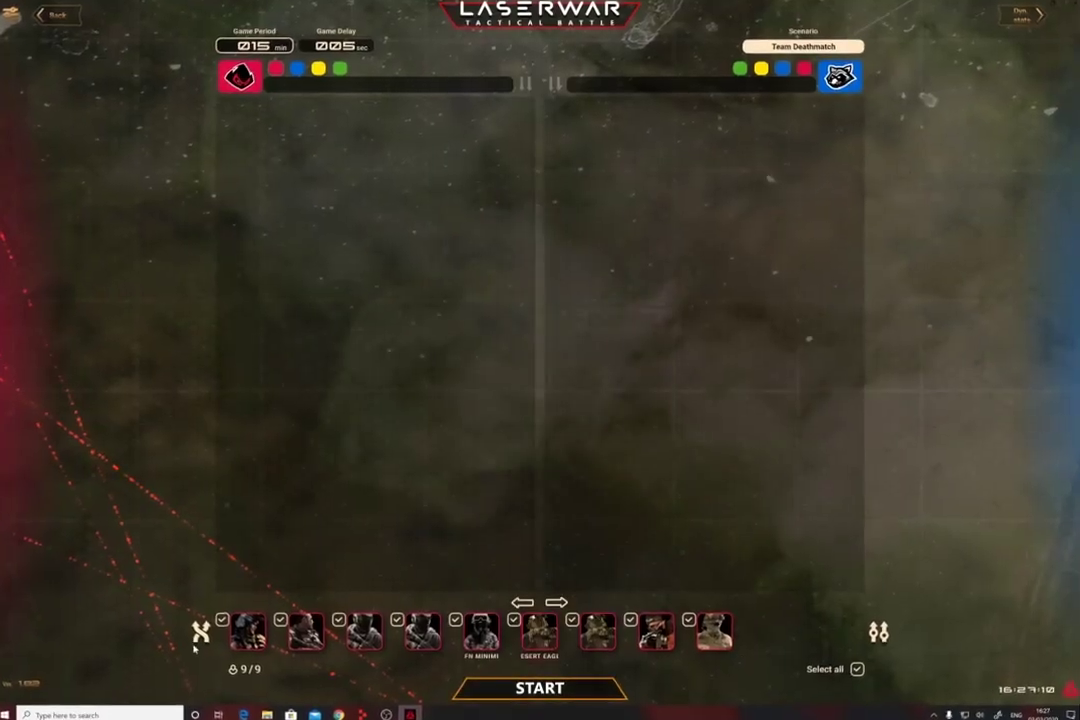
drag(303, 345, 305, 340)
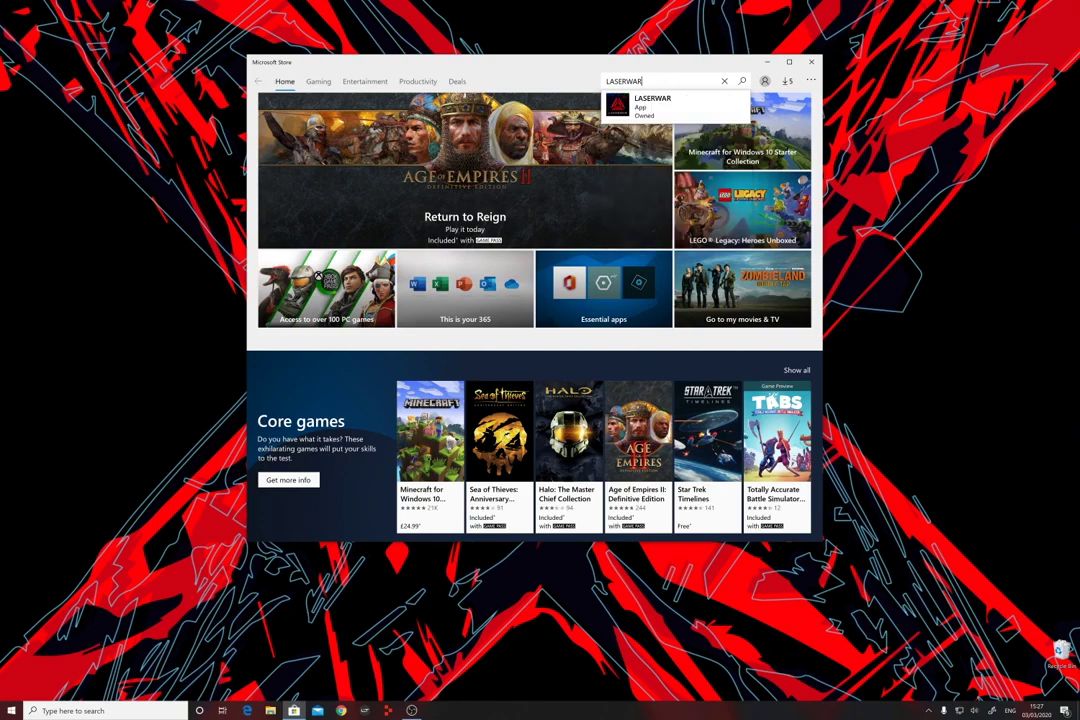
- Go to the LASERWAR store page and launch the installed app
click(617, 106)
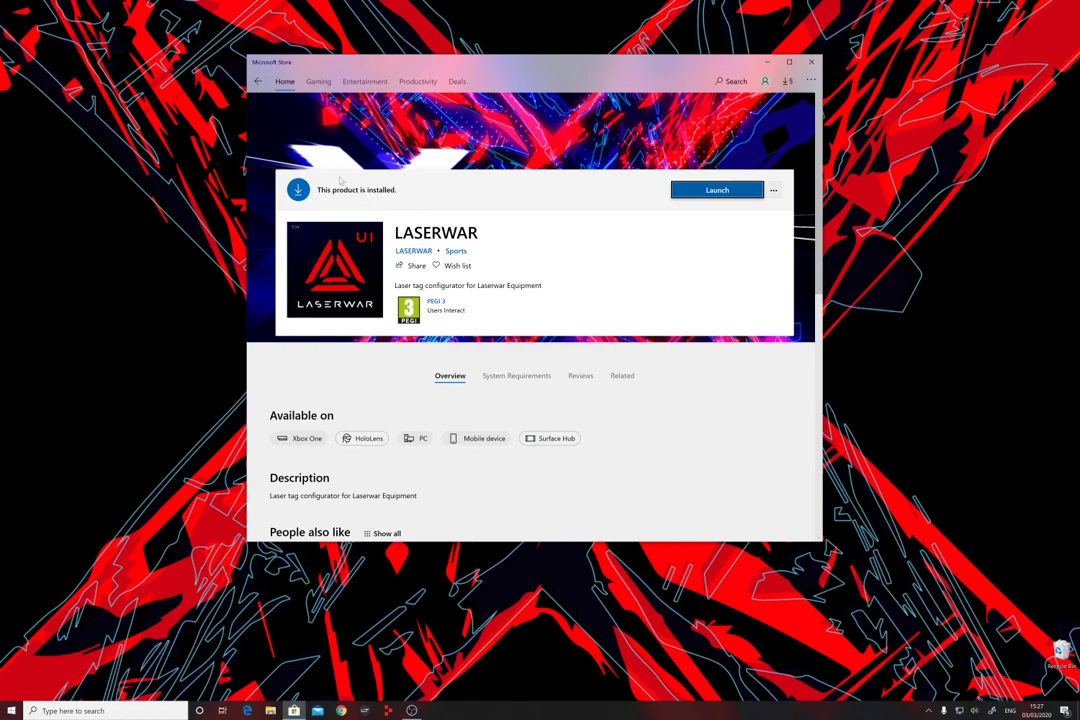
click(719, 191)
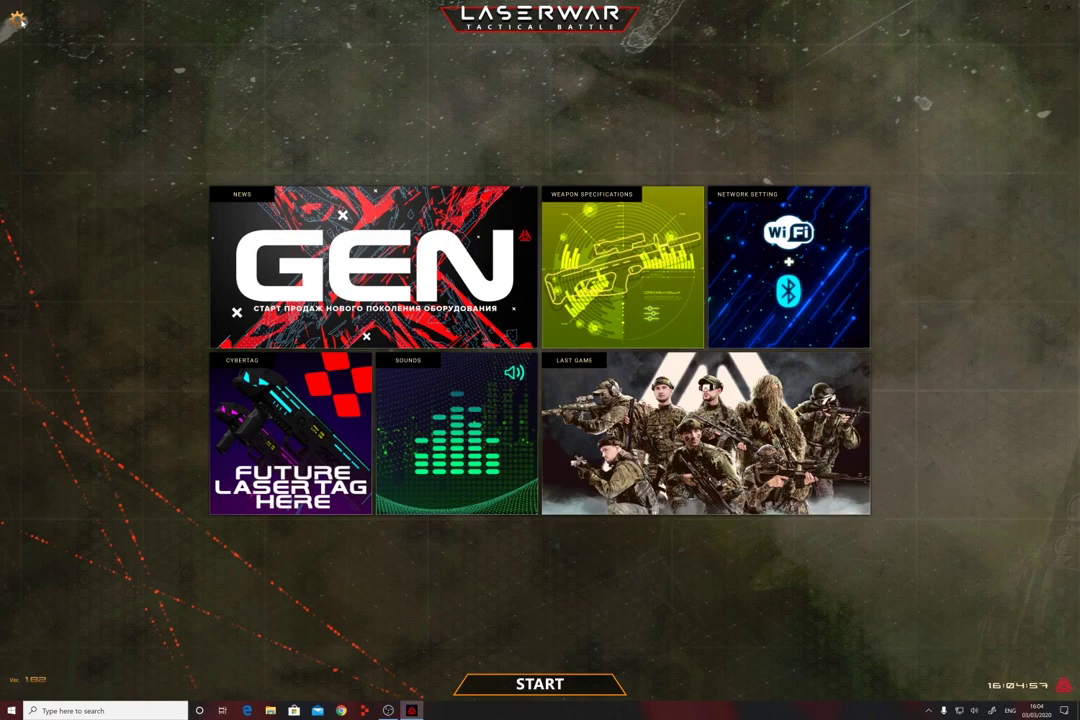
click(17, 20)
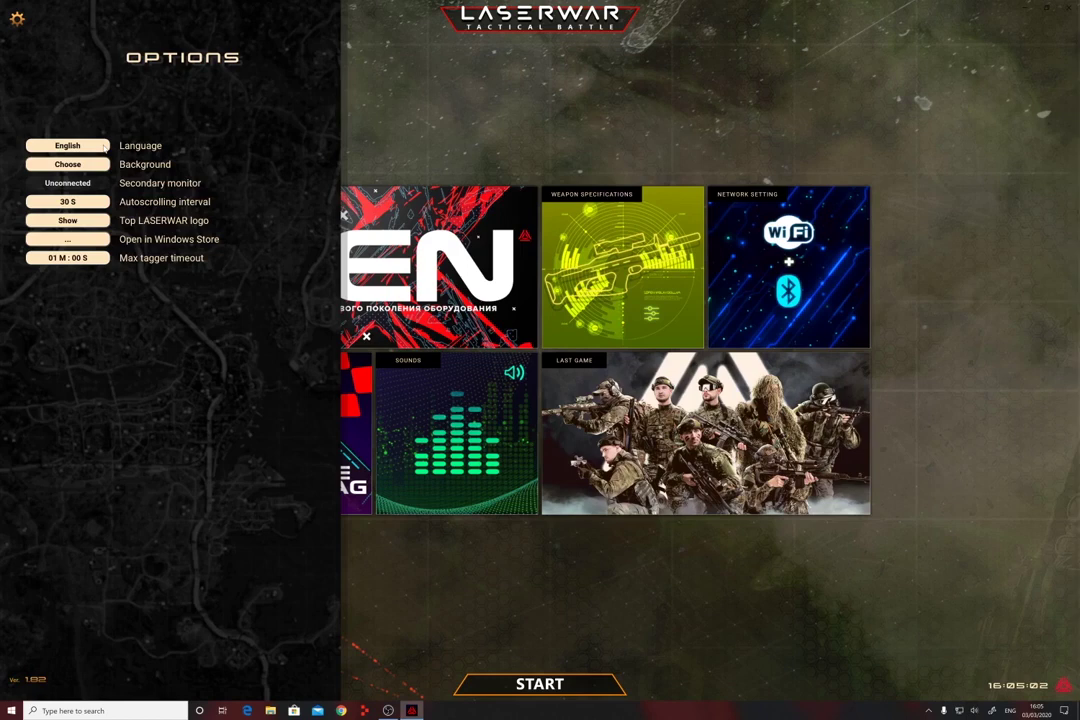
click(104, 146)
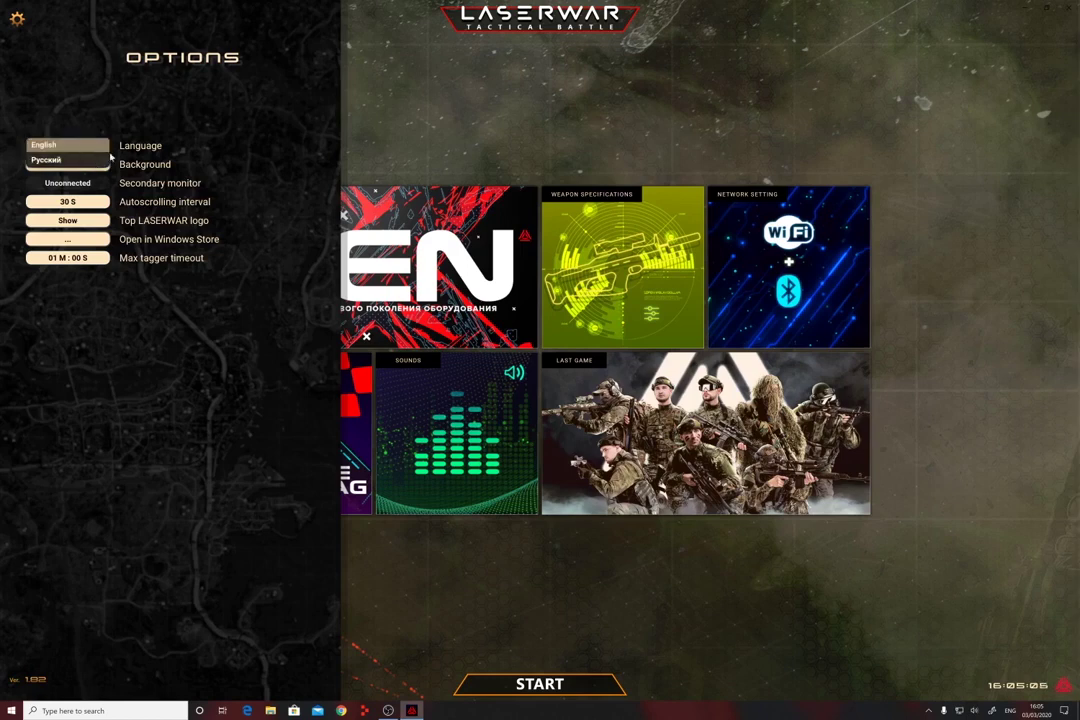
click(162, 147)
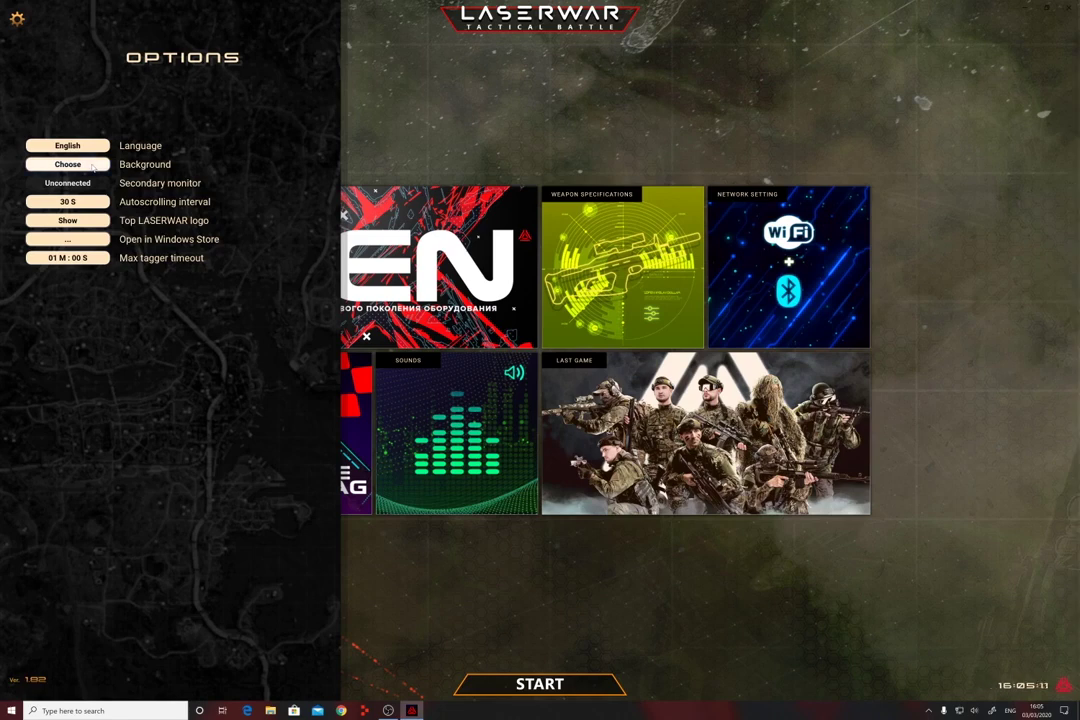
click(92, 166)
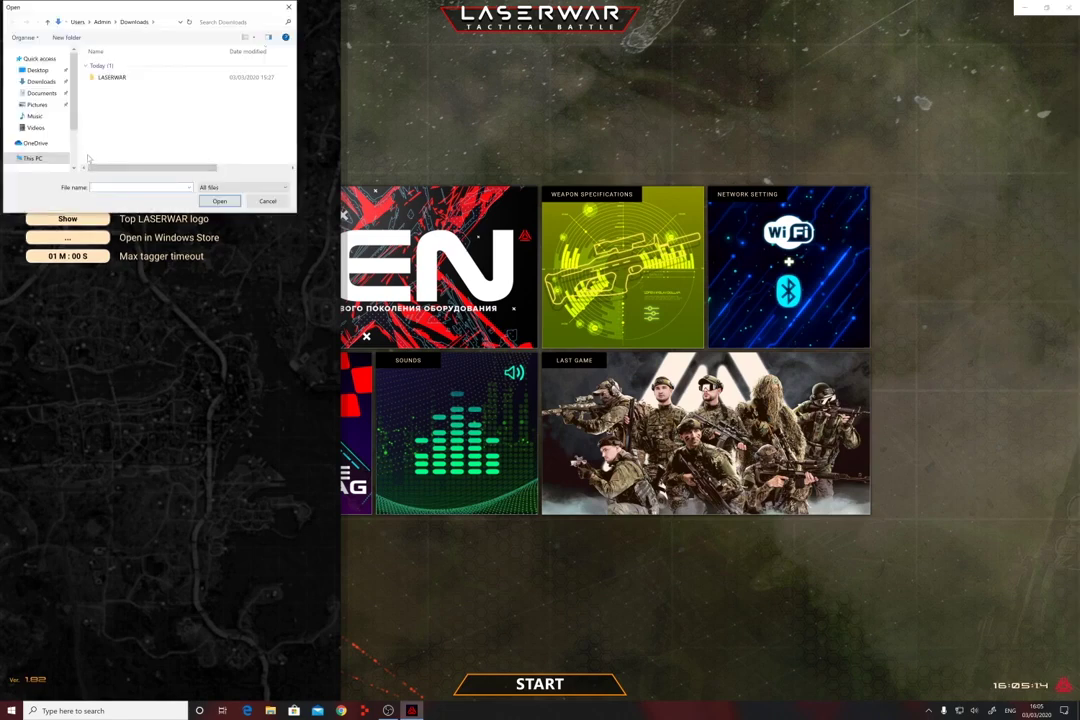
double_click(112, 78)
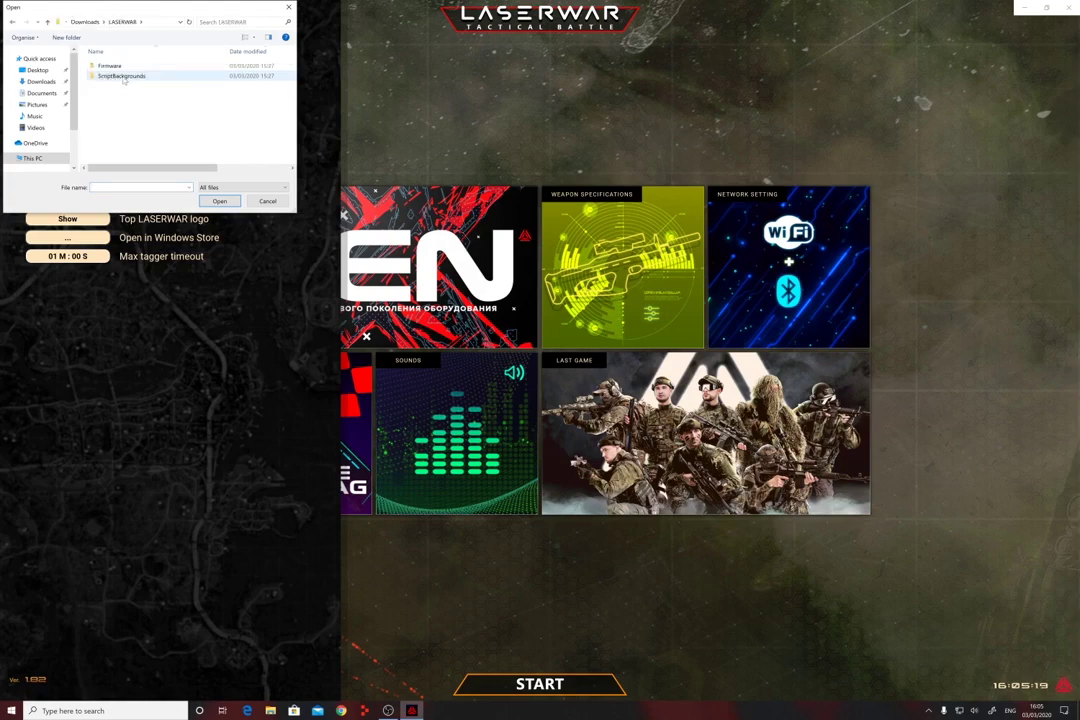
double_click(121, 77)
double_click(95, 68)
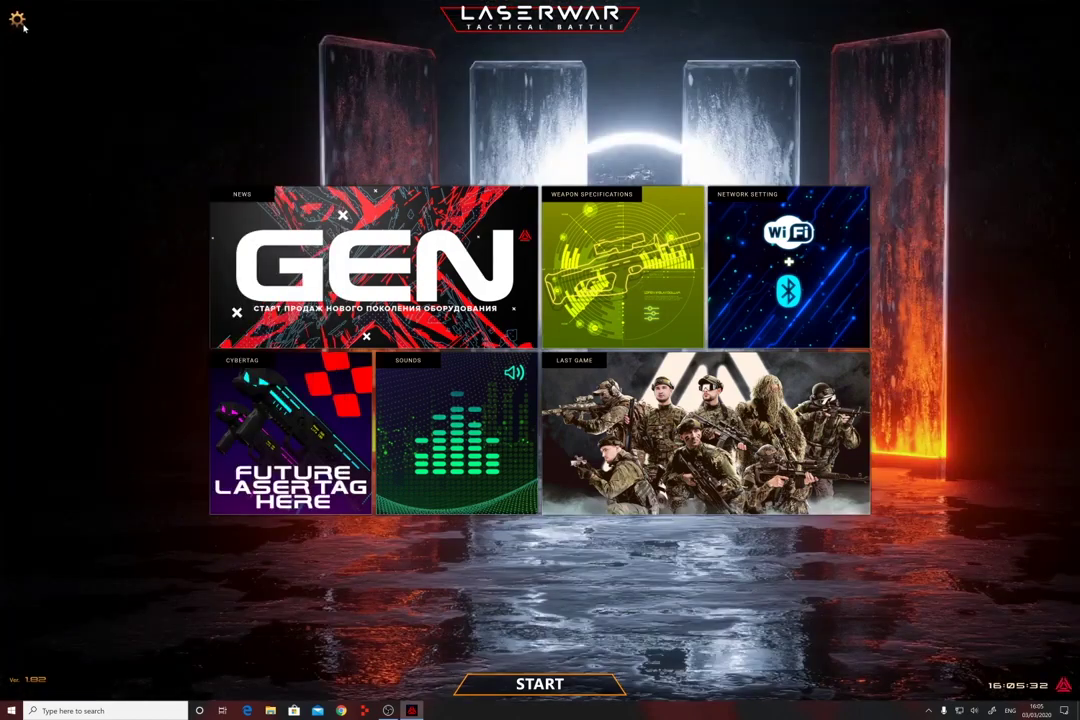
click(20, 22)
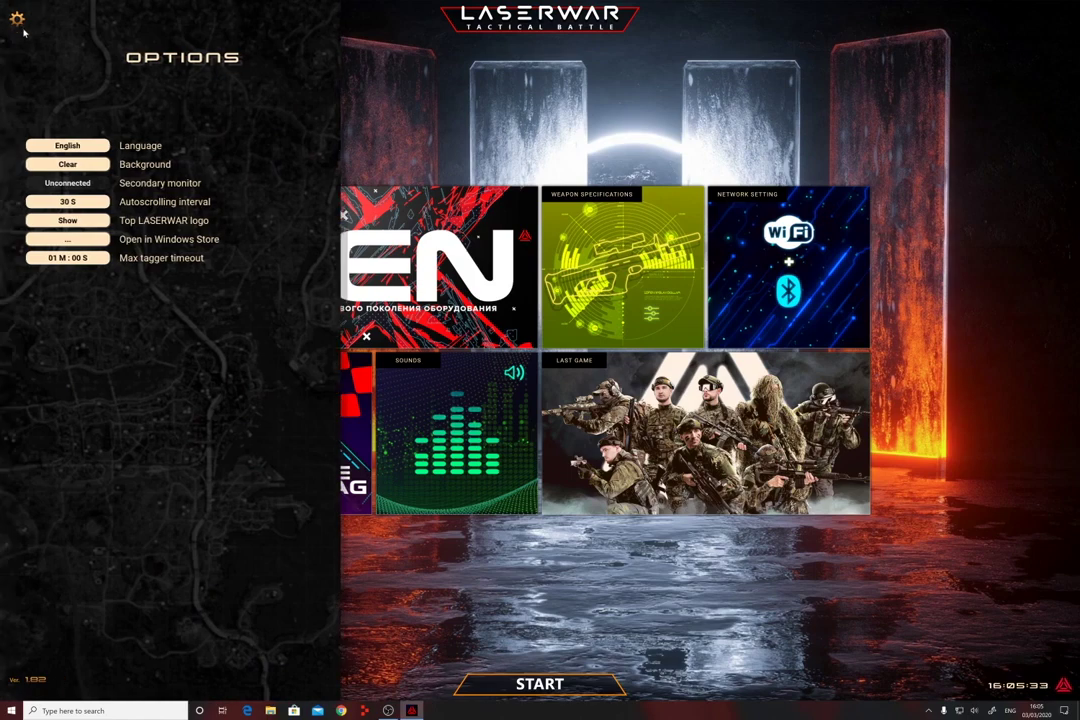
click(76, 168)
click(100, 222)
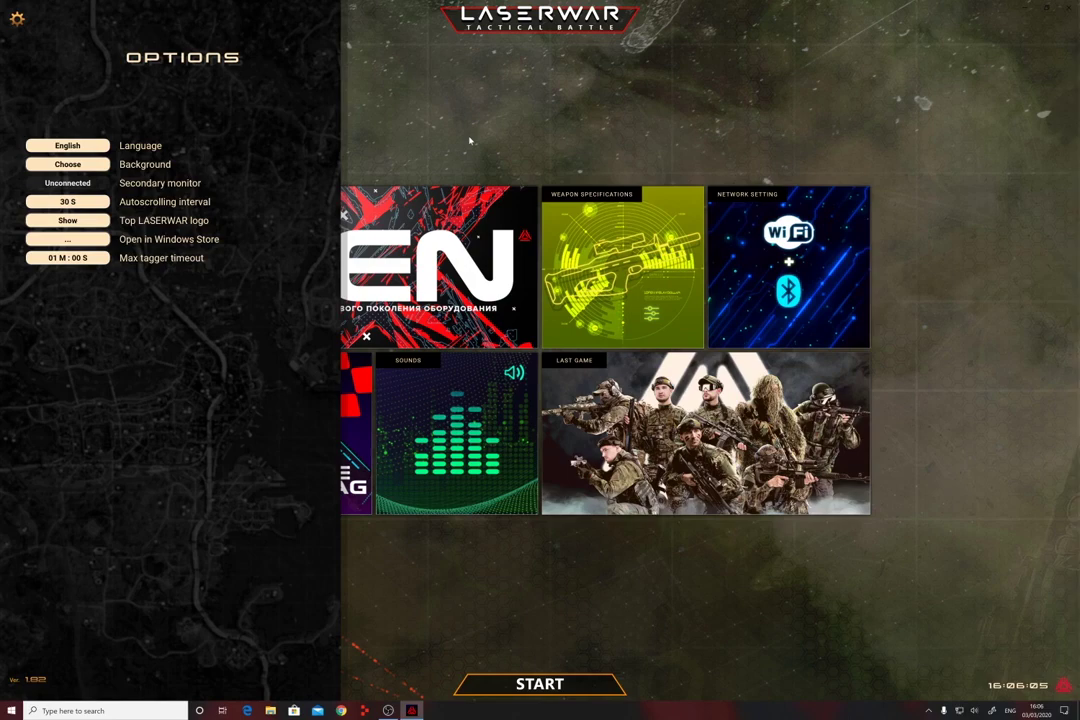
click(488, 57)
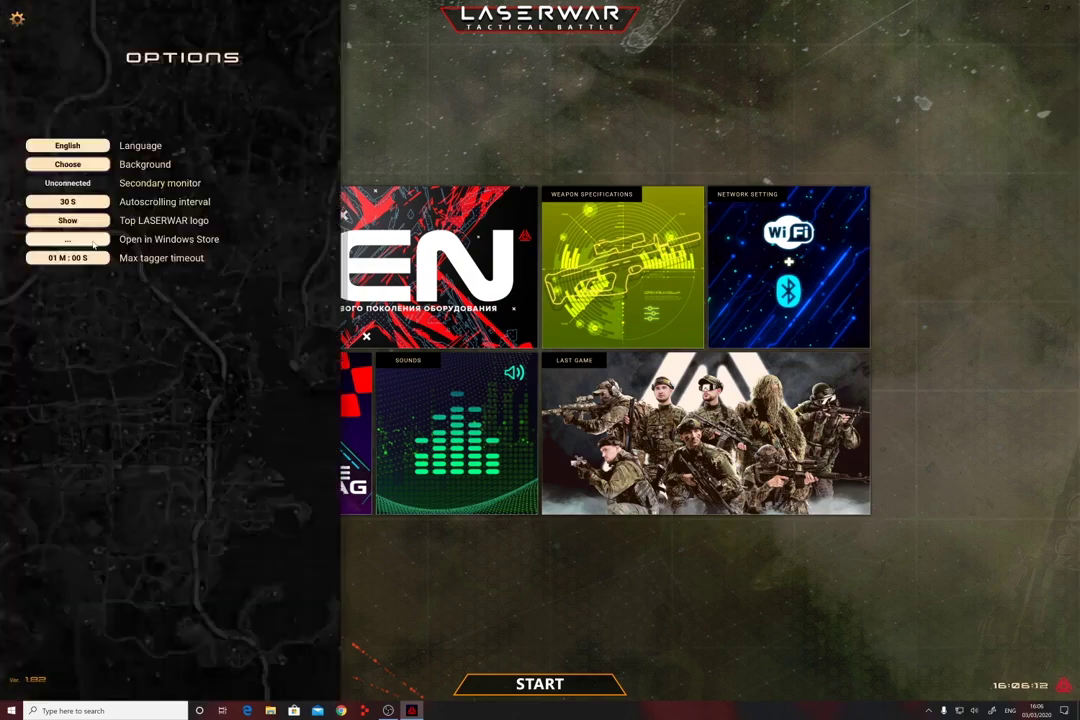
click(93, 242)
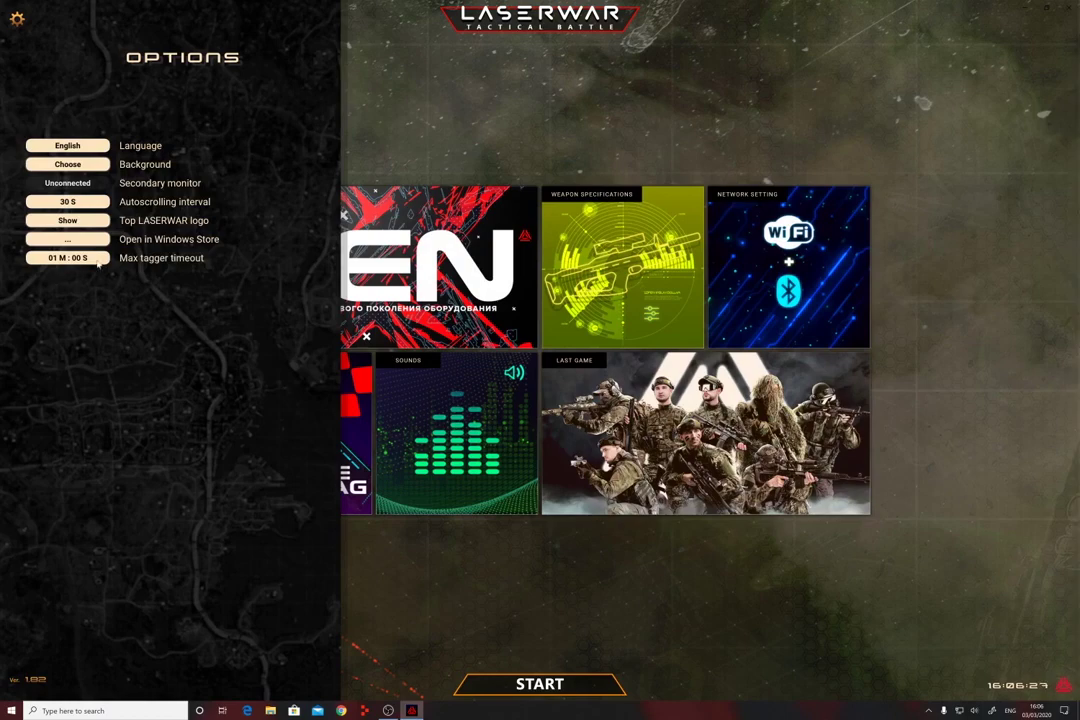
click(98, 262)
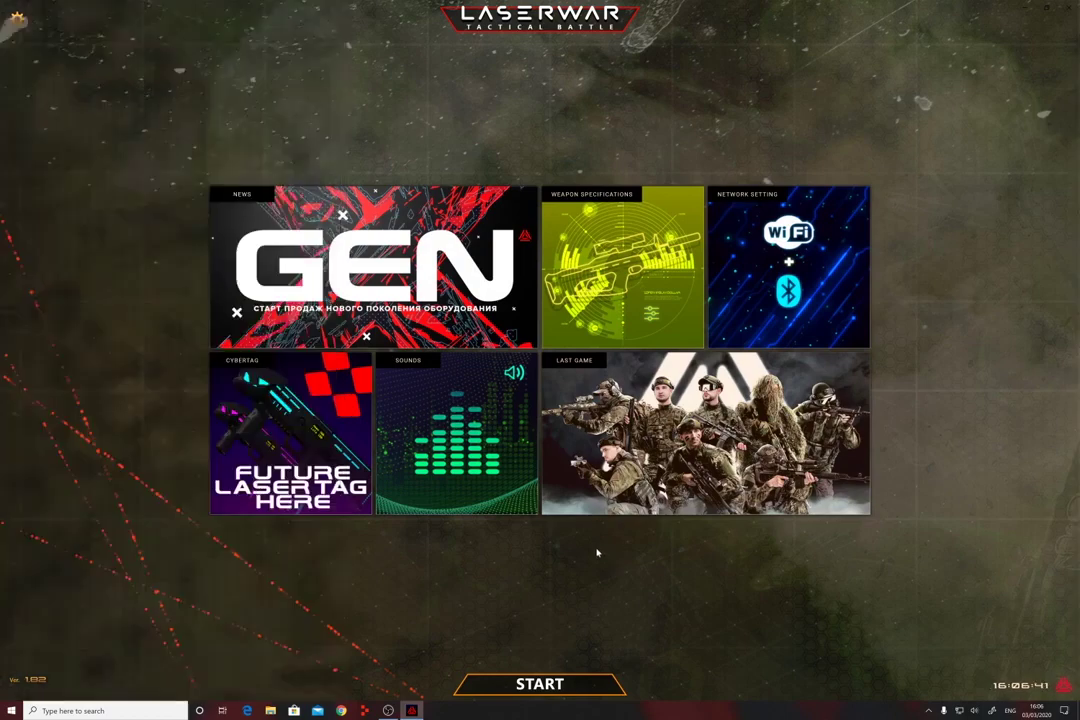
click(355, 300)
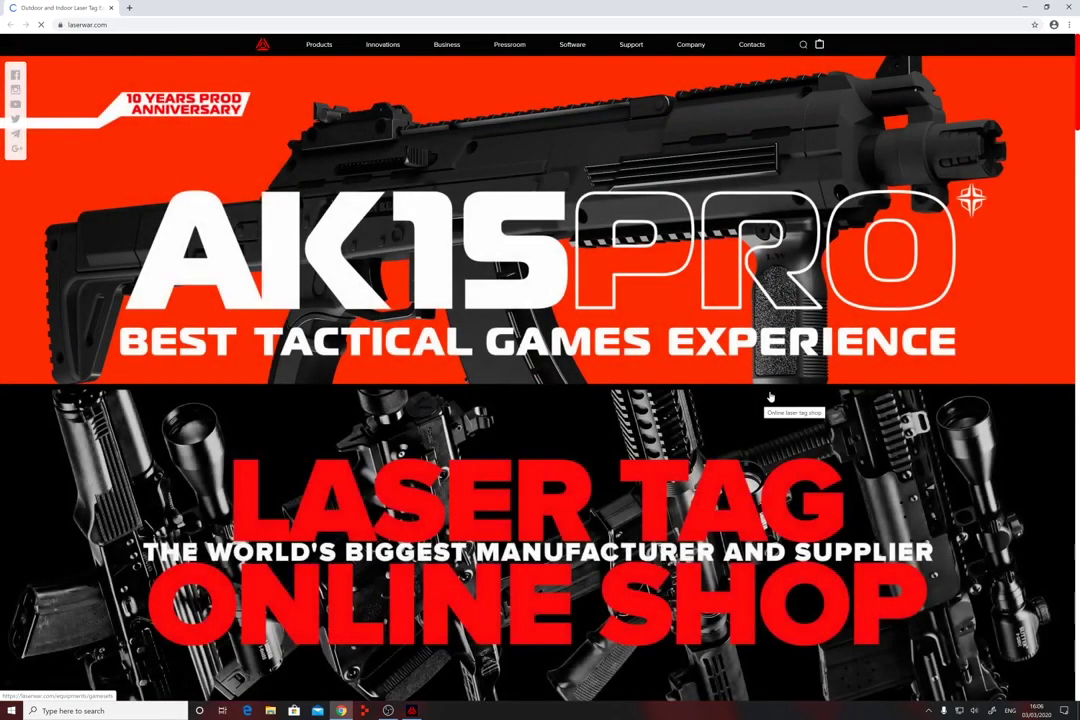
- Scroll down through the laserwar.com home page
scroll(1066, 162, down, 4)
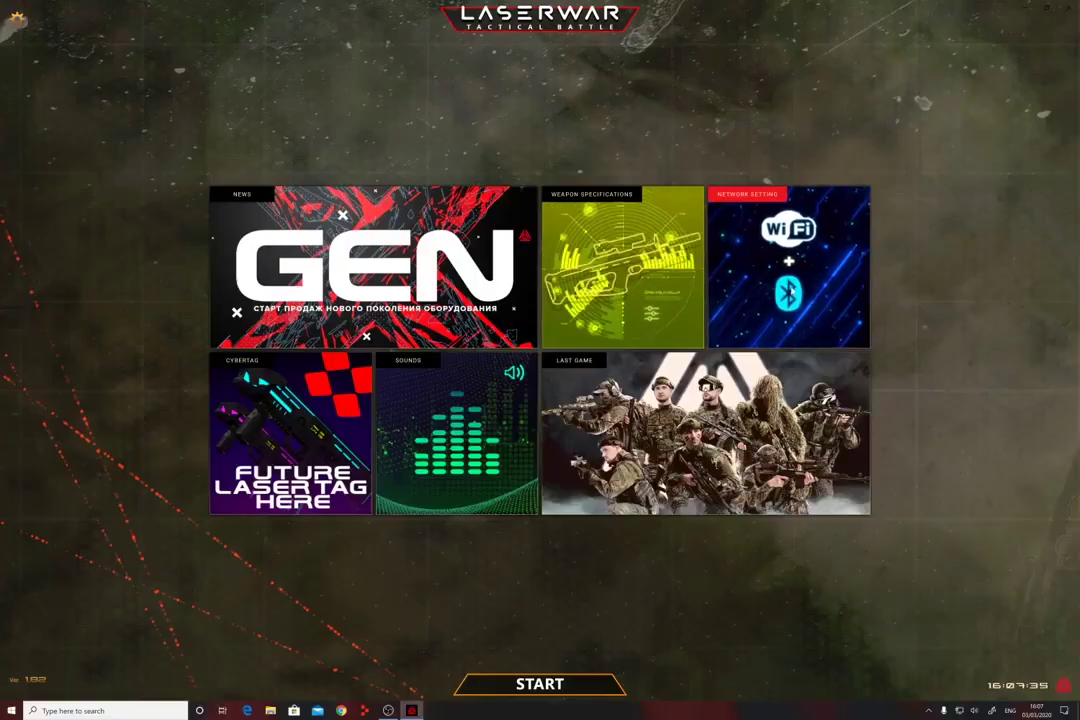
- Go to the Network Setting page from the LASERWAR main menu
click(791, 291)
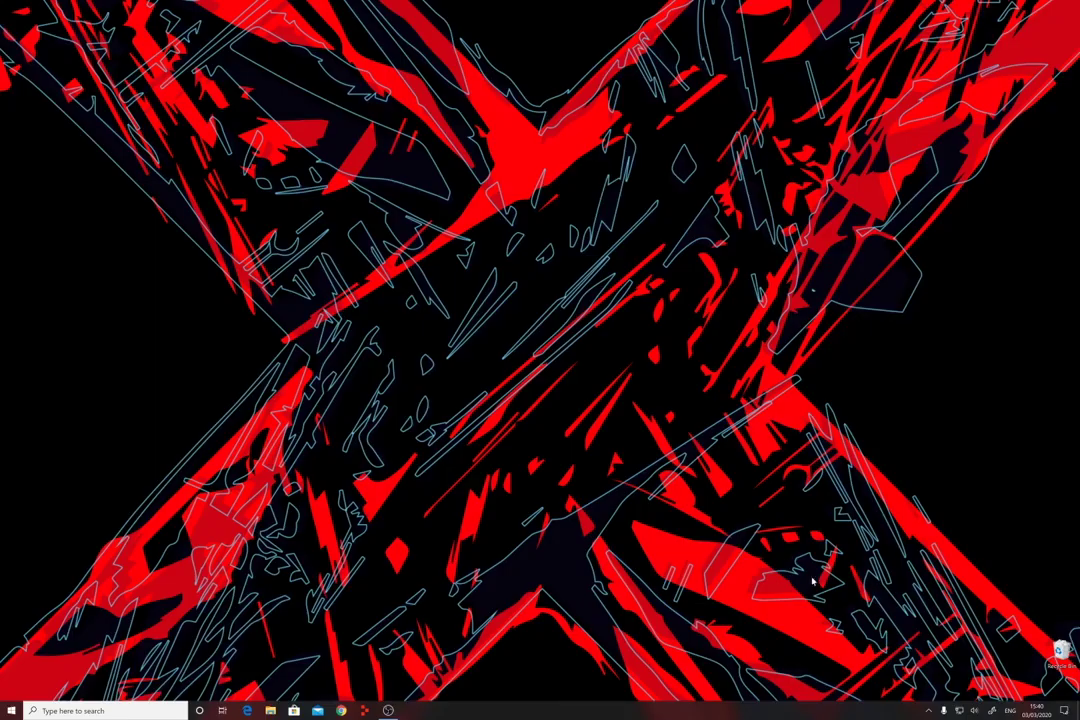
- Join the Xiaomi_CB4D Wi-Fi network and enter router address 192.168.31.1 in Chrome
click(959, 712)
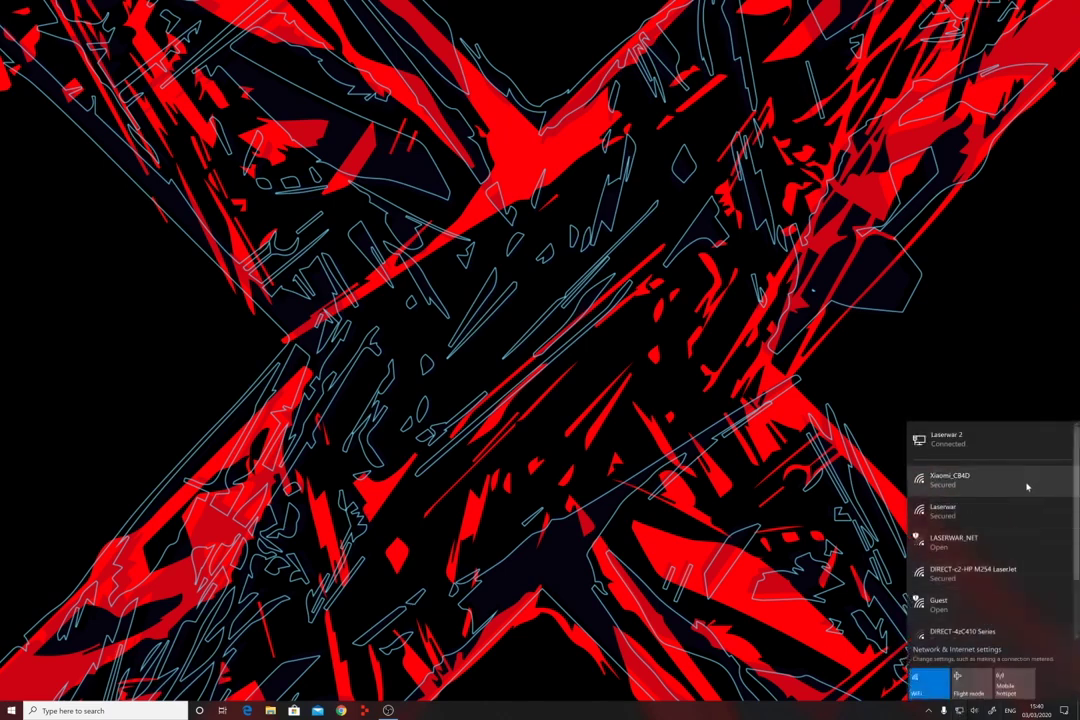
click(958, 485)
click(1028, 524)
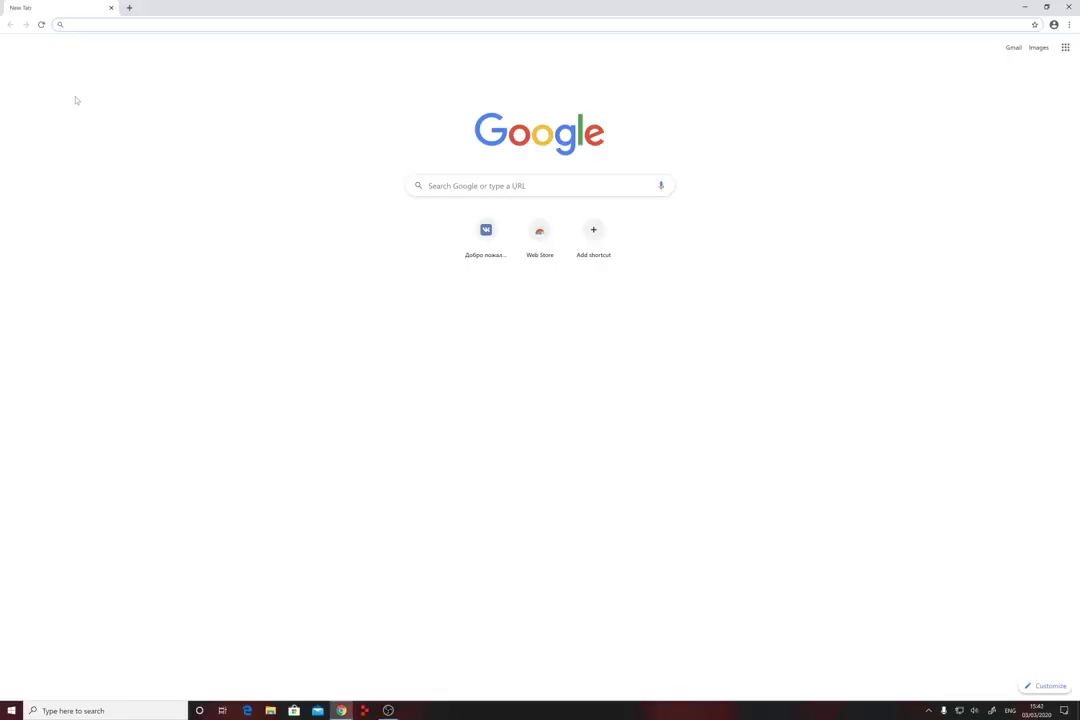
text(192.168.31.1)
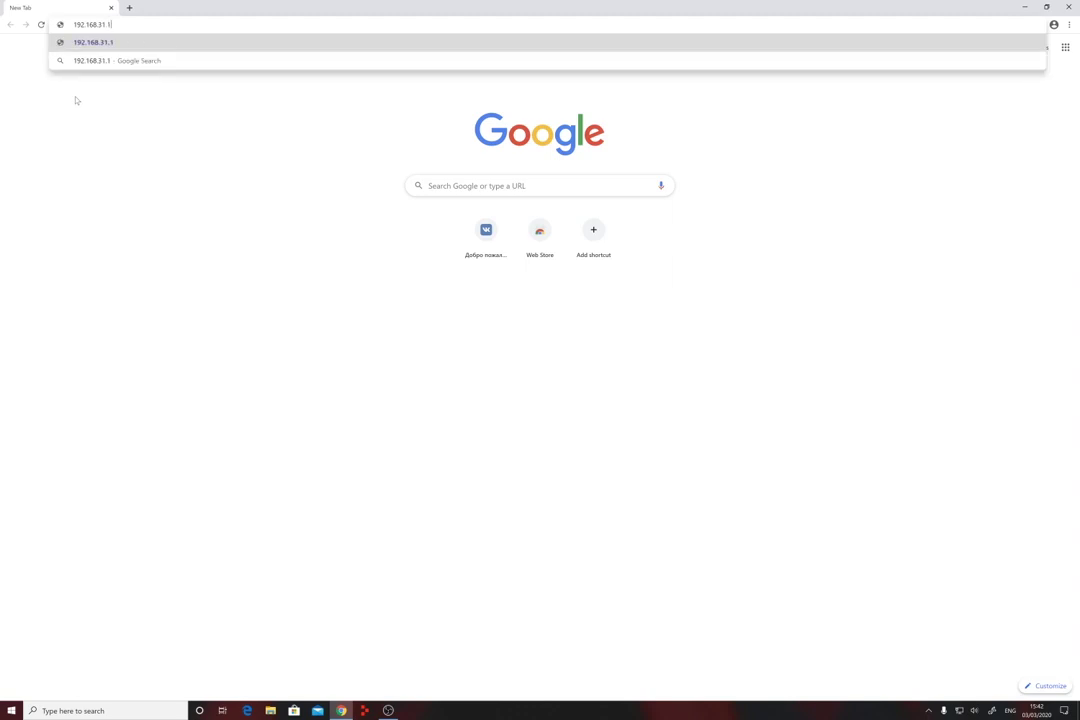
- Log in to the MiWiFi router admin page with the admin password
key(Return)
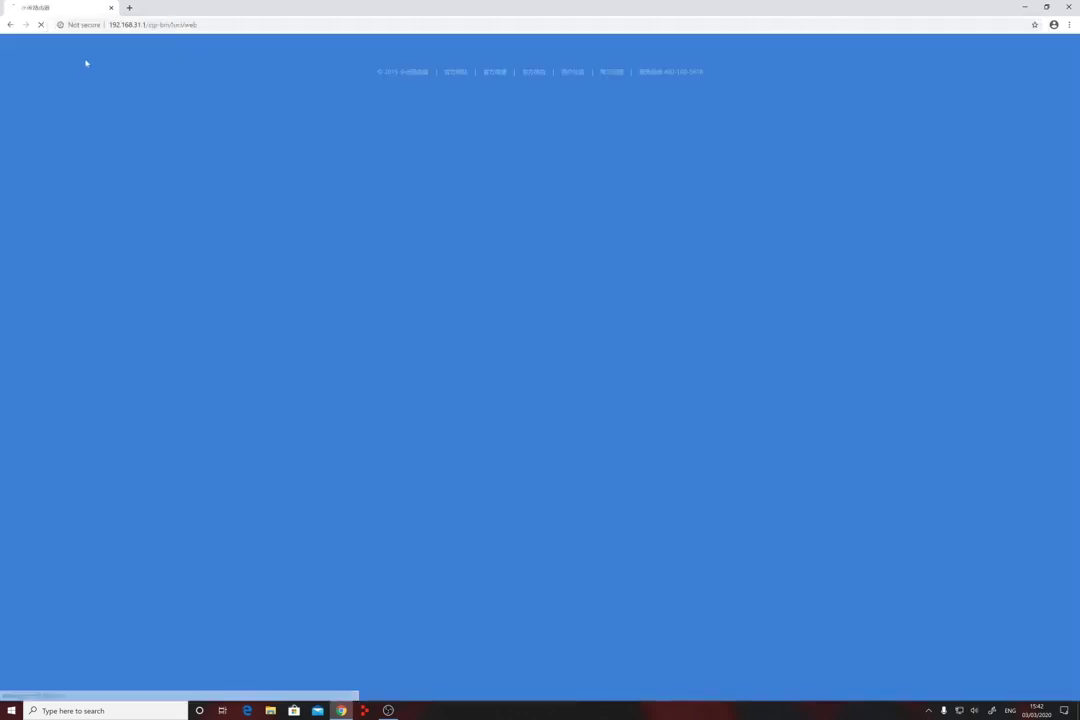
key(ctrl+v)
click(603, 279)
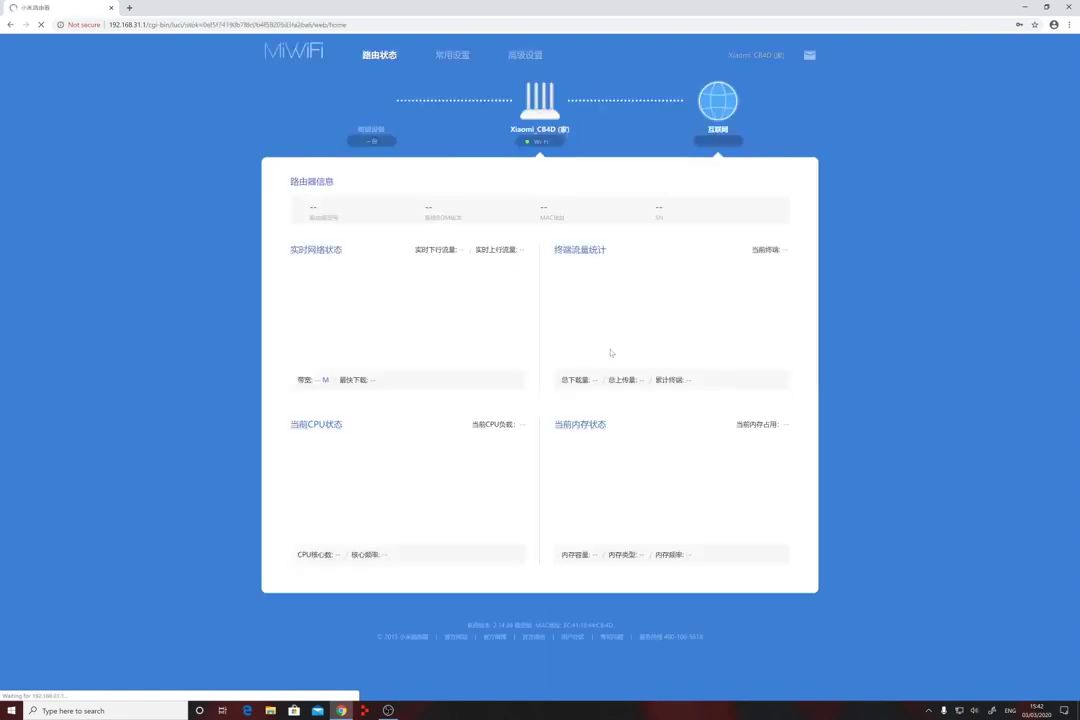
- Rename the Wi-Fi to My_Club_NET without encryption, save, and connect to it
click(459, 59)
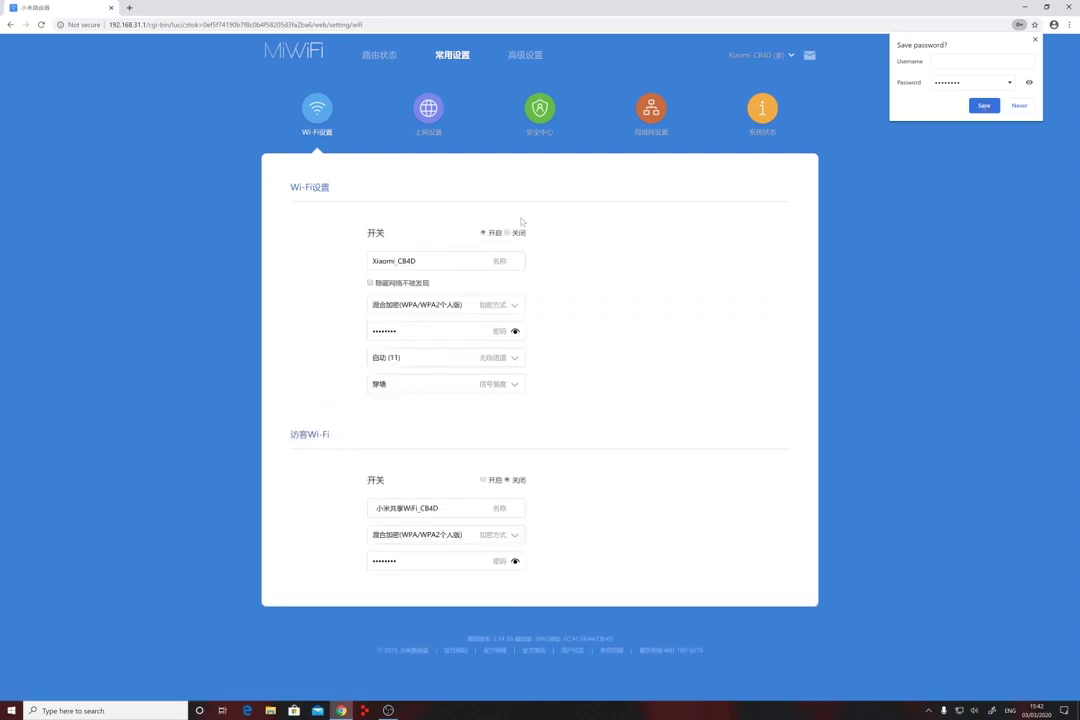
click(1020, 106)
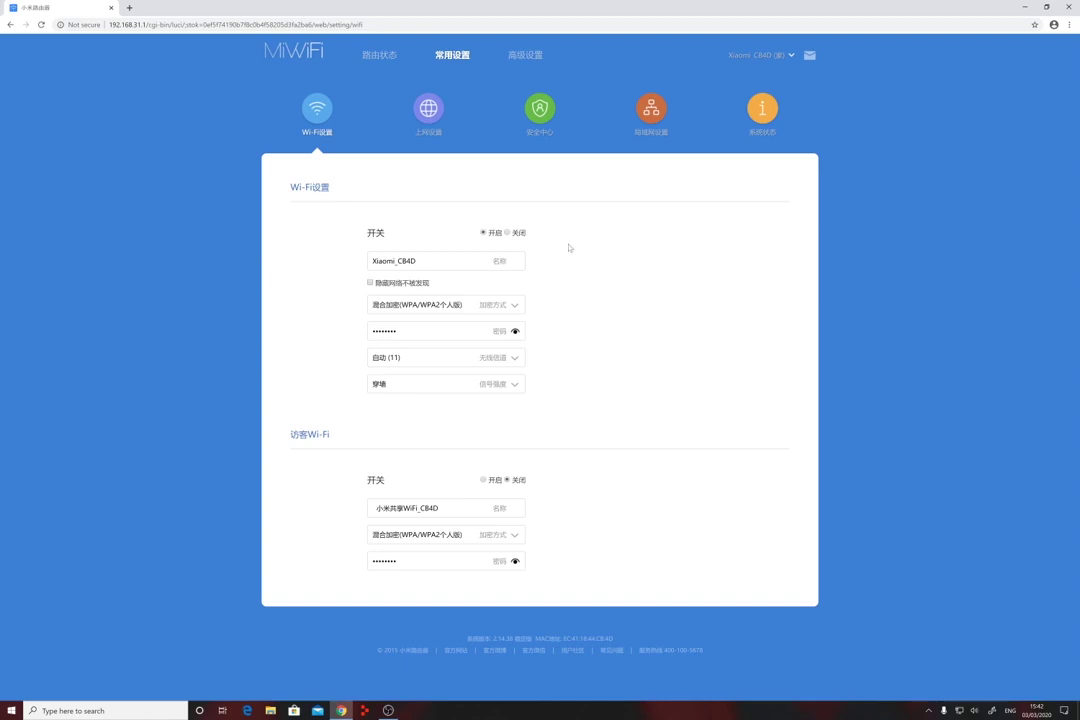
drag(417, 261, 307, 266)
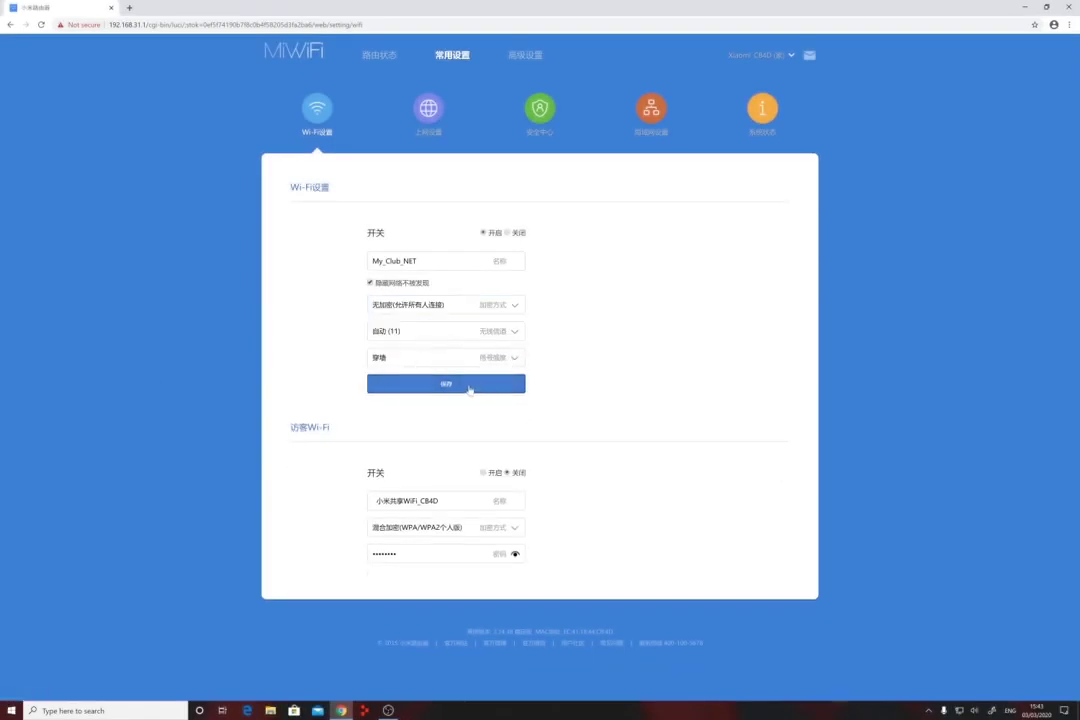
click(470, 388)
click(500, 330)
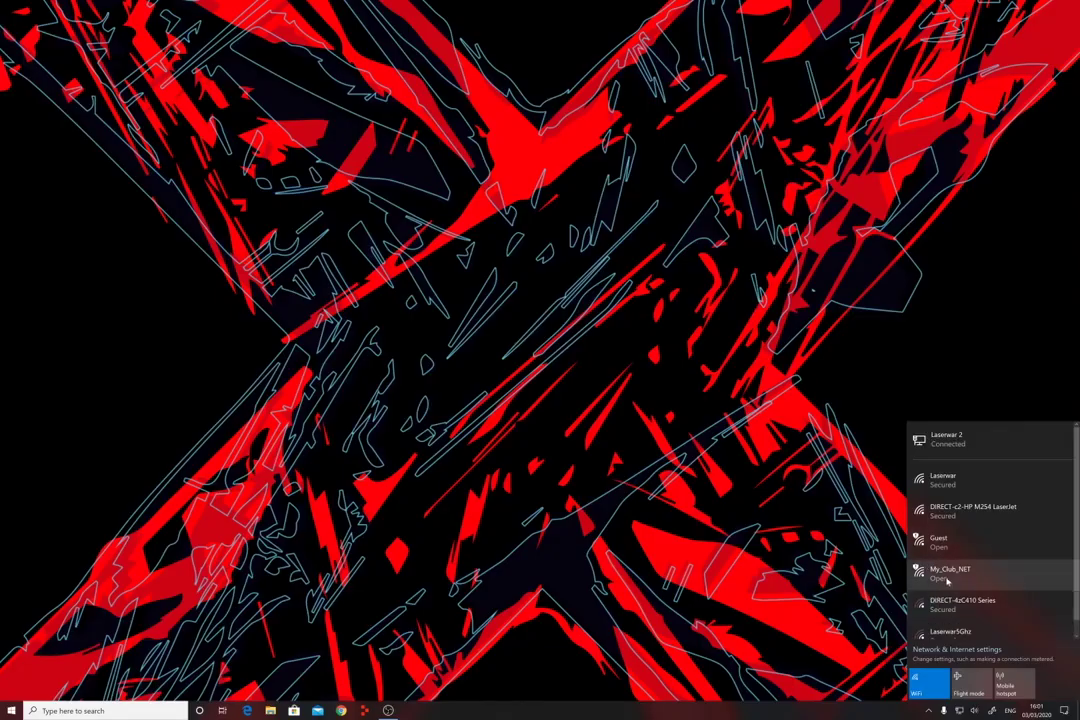
click(948, 572)
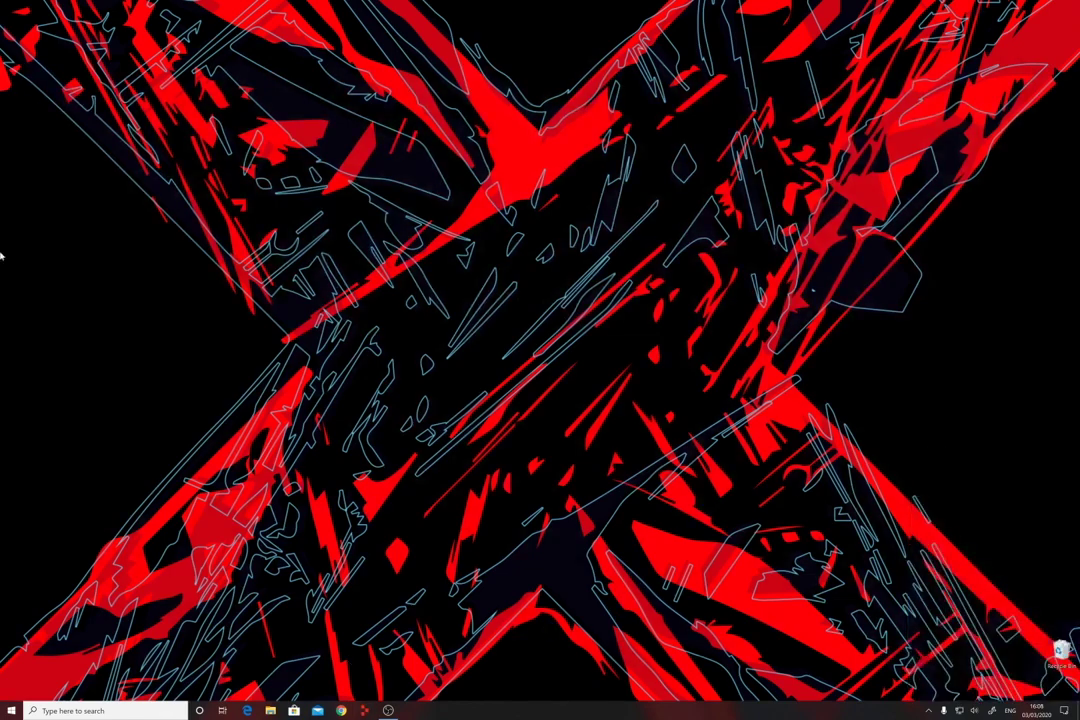
key(super)
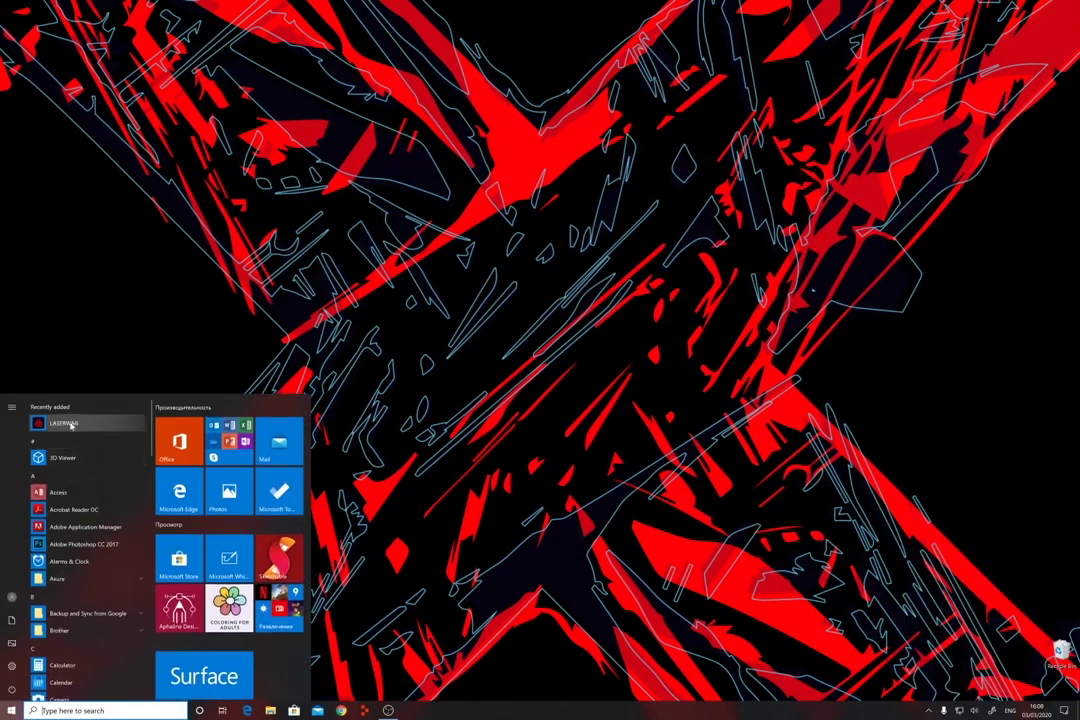
- Start LASERWAR from the Start menu and go to its Network Setting page
click(61, 357)
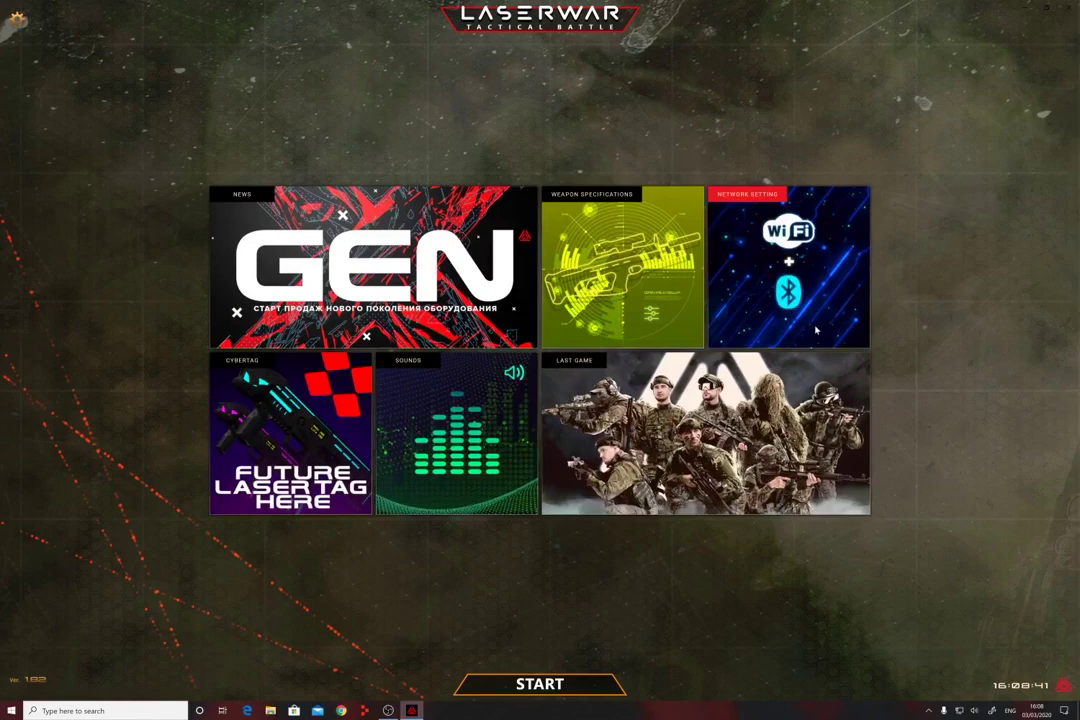
click(816, 331)
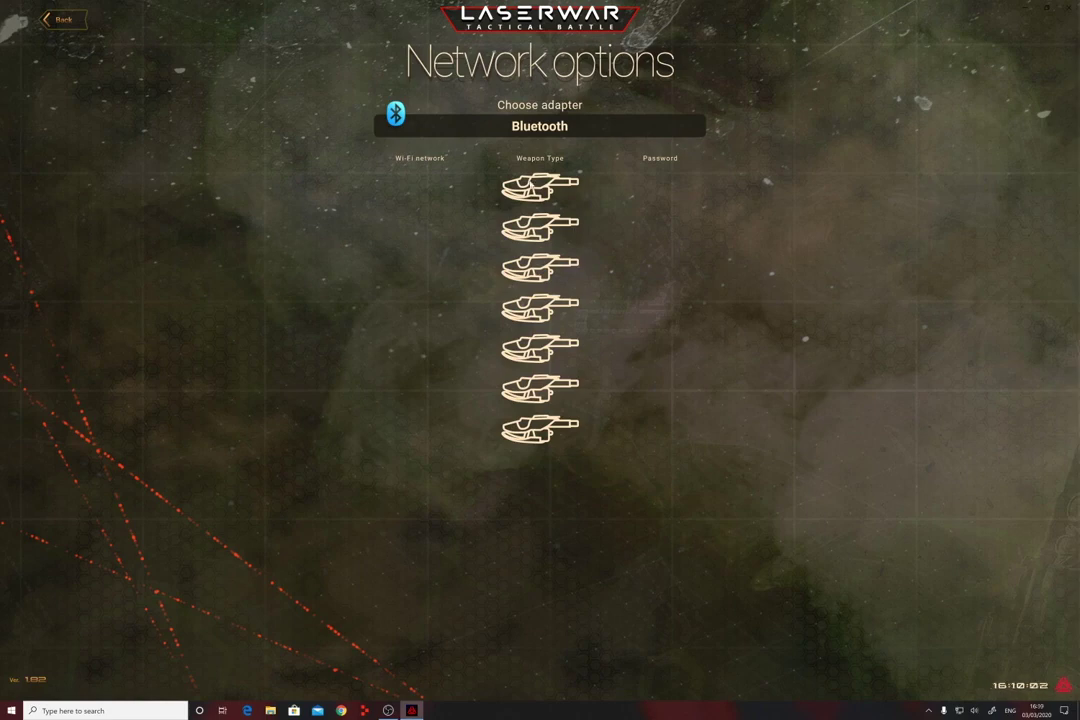
- Replace 'LASERWAR' in the first weapon type's Wi-Fi network name with 'MyClub'
click(530, 186)
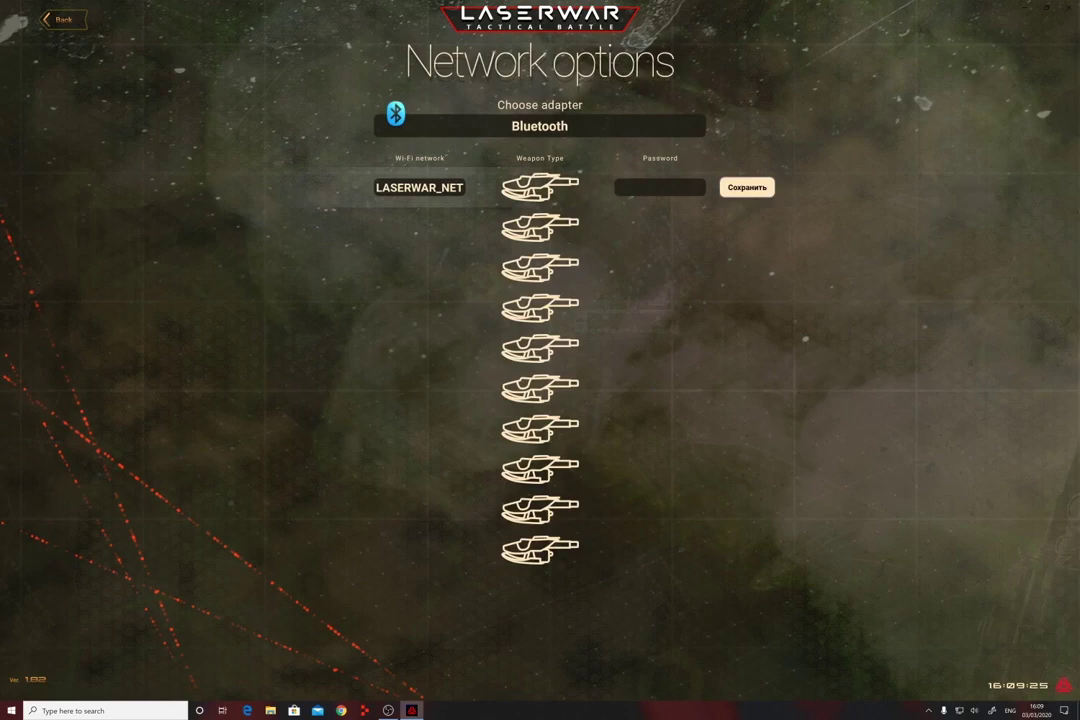
drag(446, 188, 313, 191)
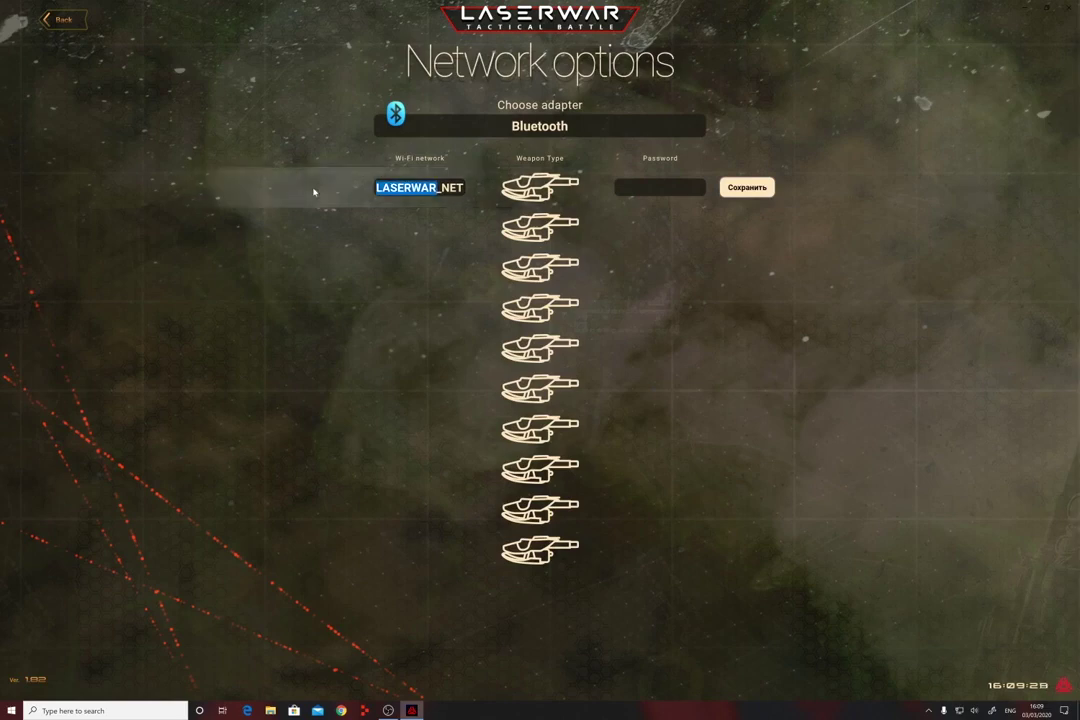
text(MyClub)
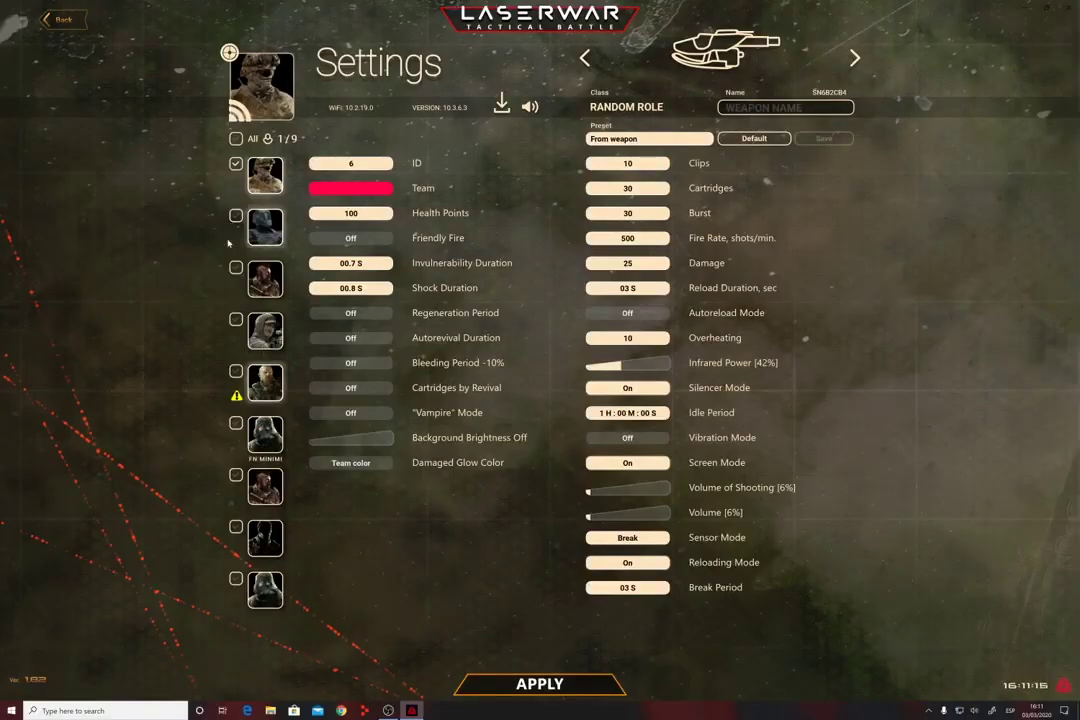
- Select the third tagger and set its weapon class to Assault Warrior
mouse_move(237, 396)
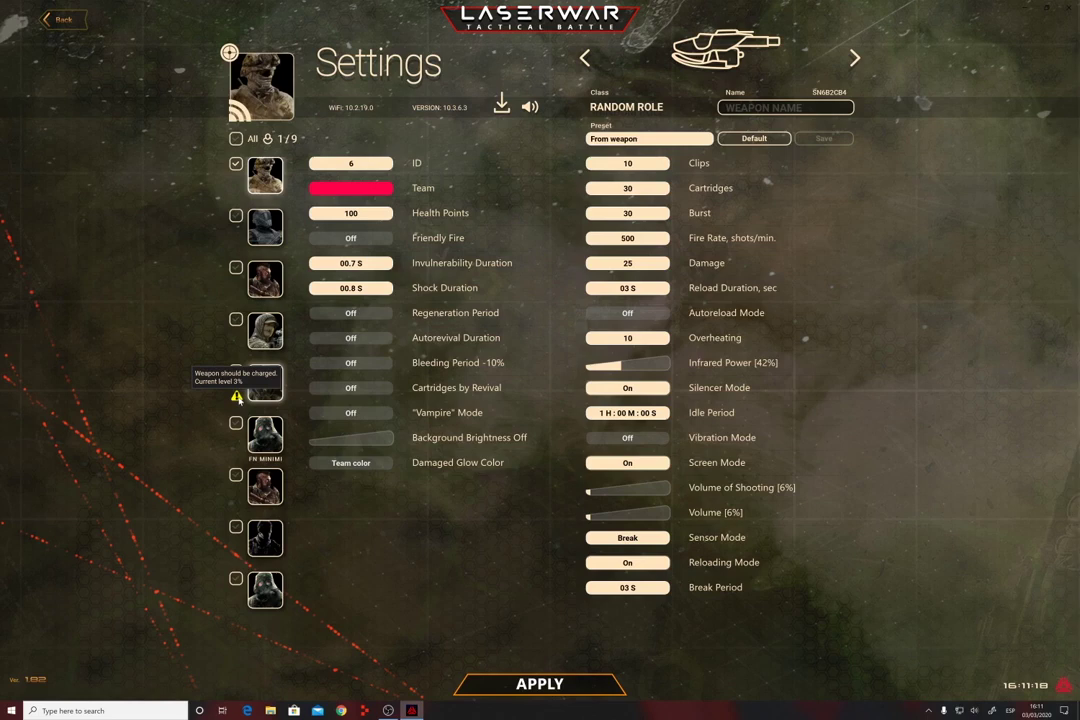
click(236, 215)
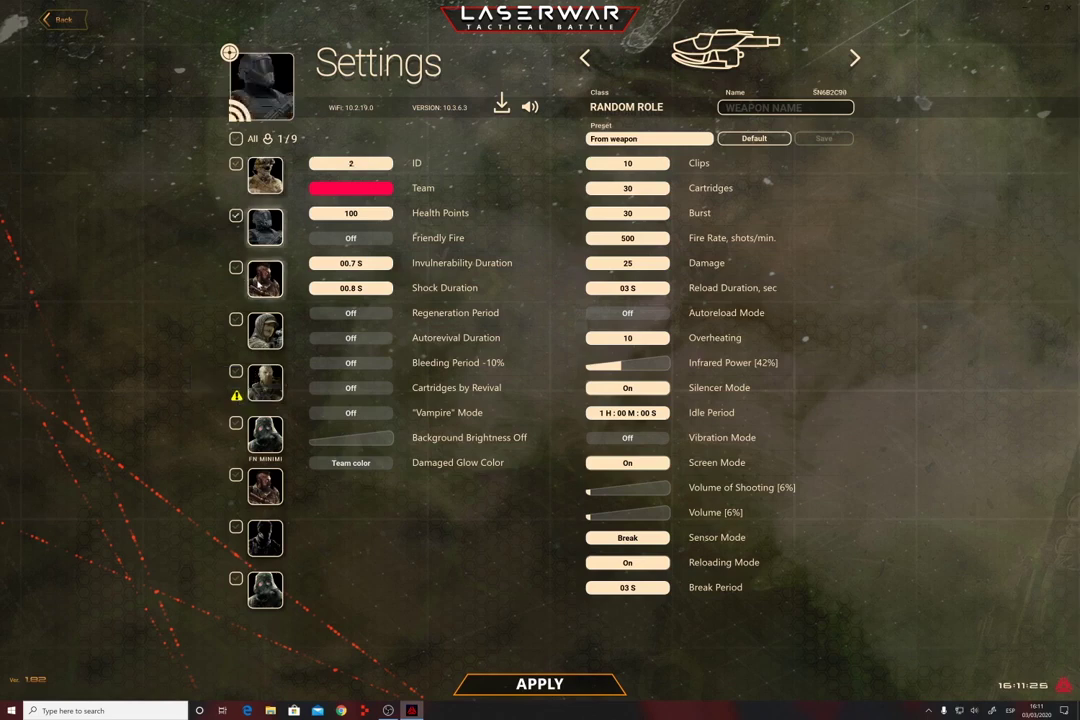
click(258, 284)
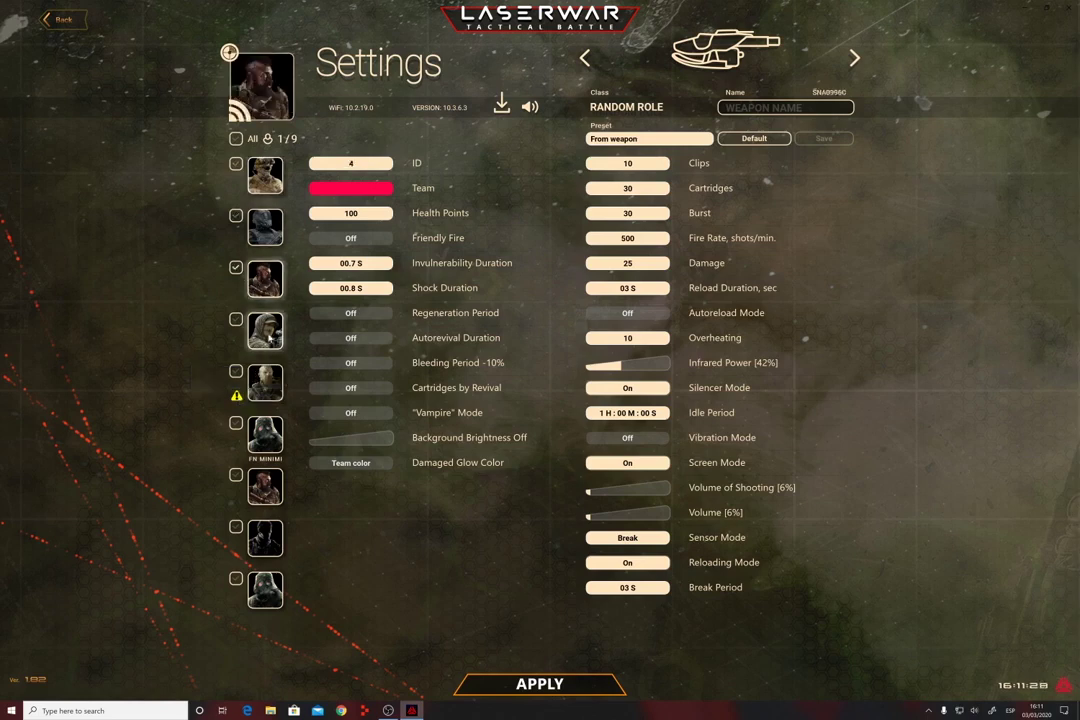
click(269, 139)
click(237, 139)
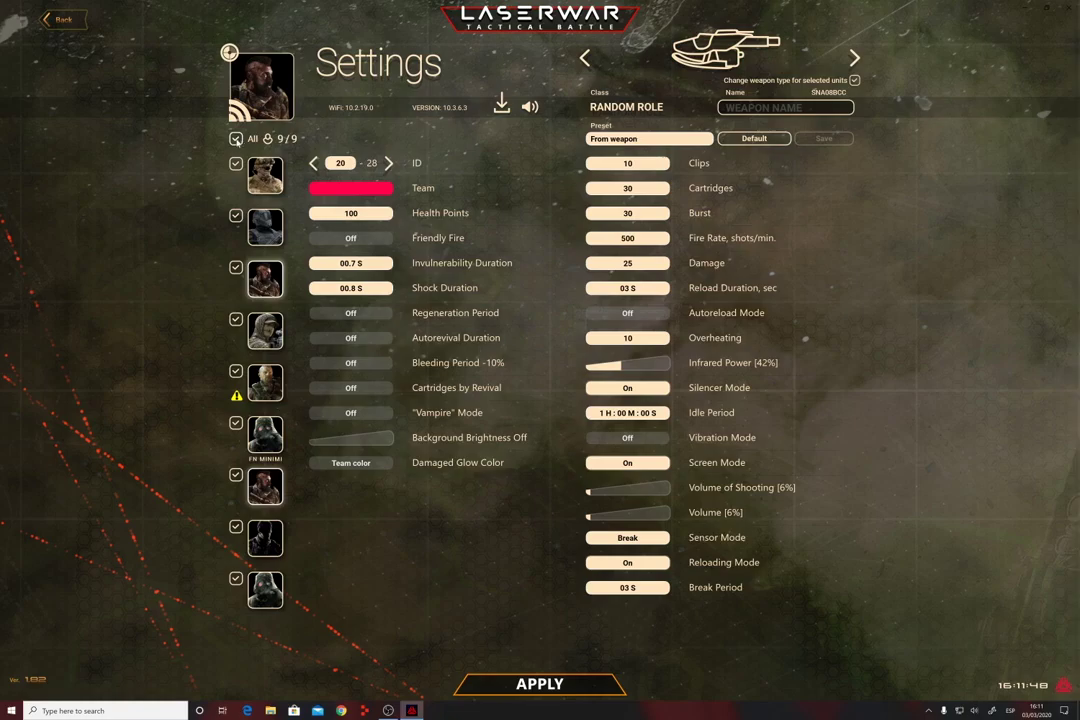
click(237, 139)
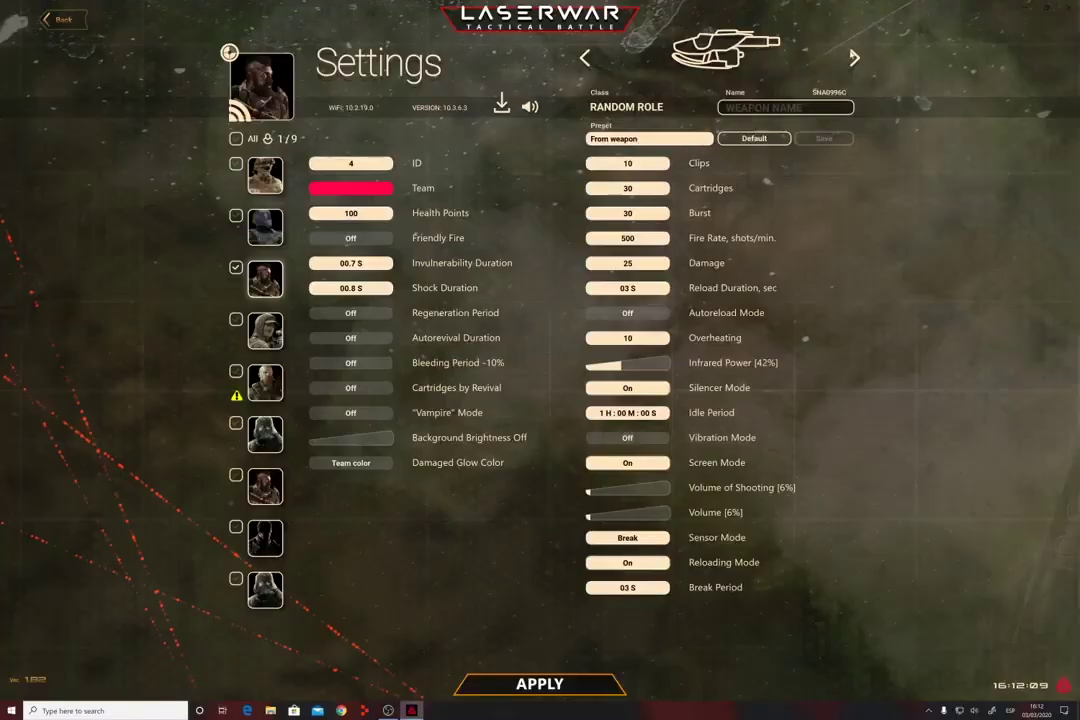
click(856, 58)
click(856, 58)
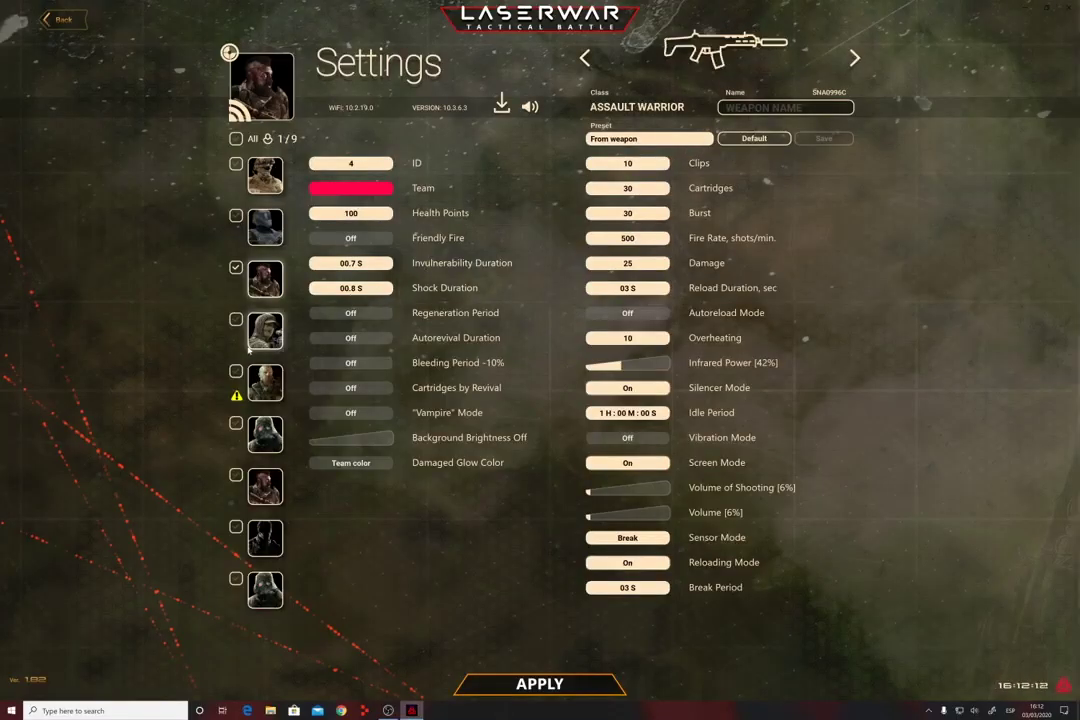
- Set the fourth tagger's weapon class to Pistol
click(236, 319)
click(585, 58)
click(585, 58)
click(585, 58)
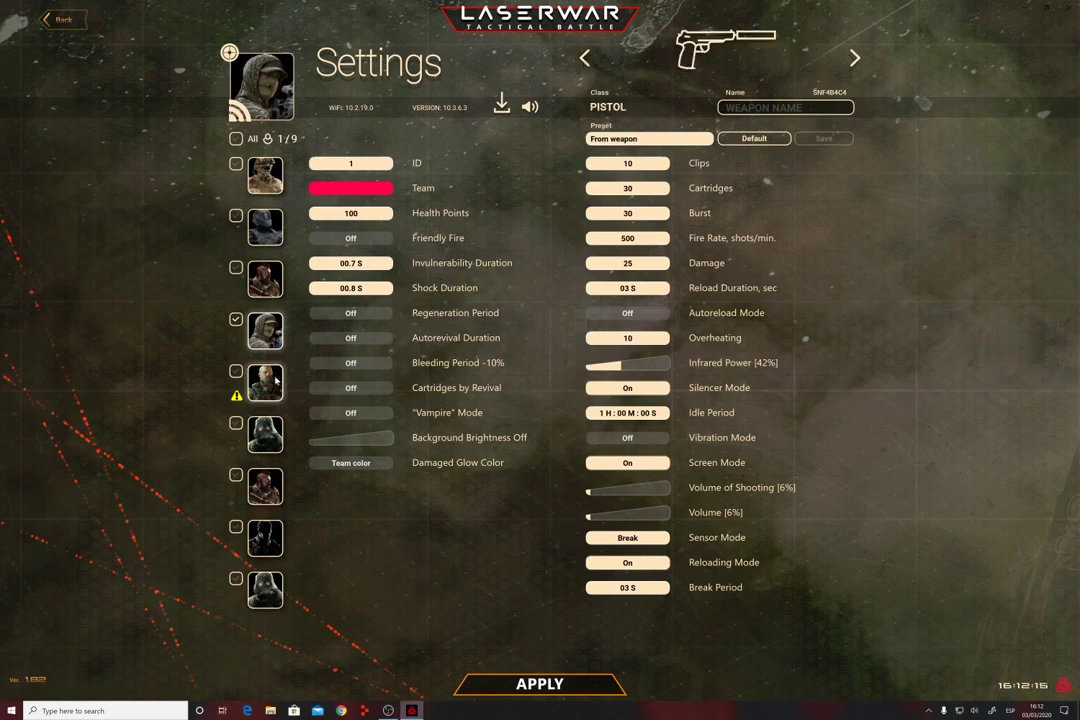
- Set the fifth tagger's weapon class to Assault Warrior
click(236, 371)
click(855, 58)
click(855, 58)
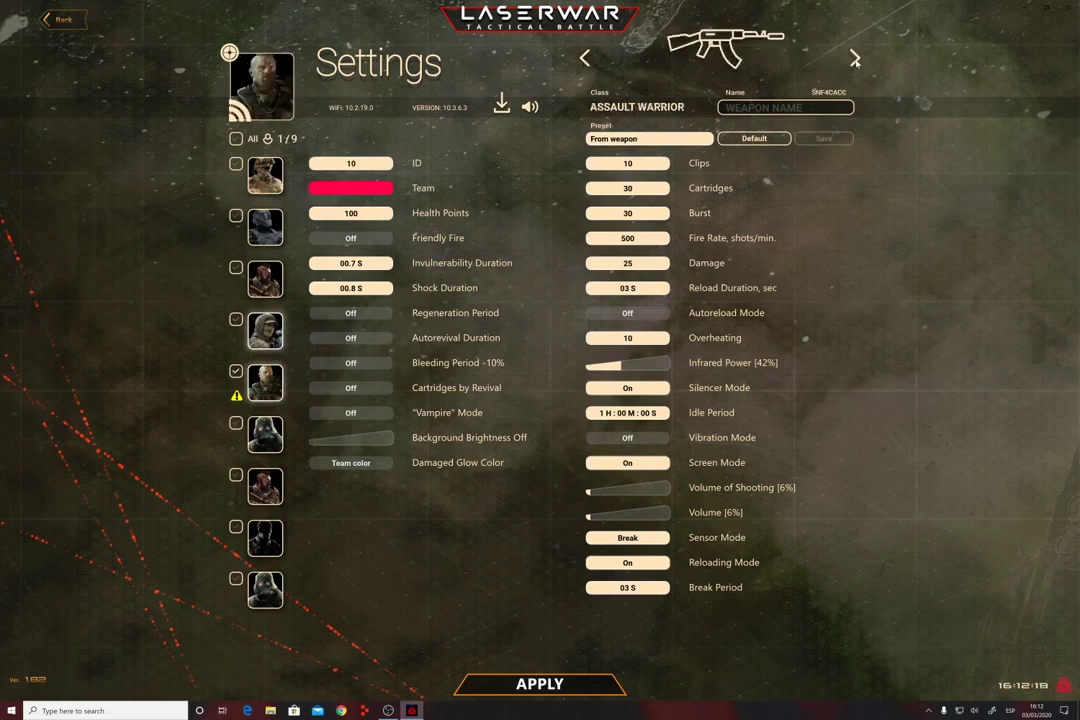
click(855, 58)
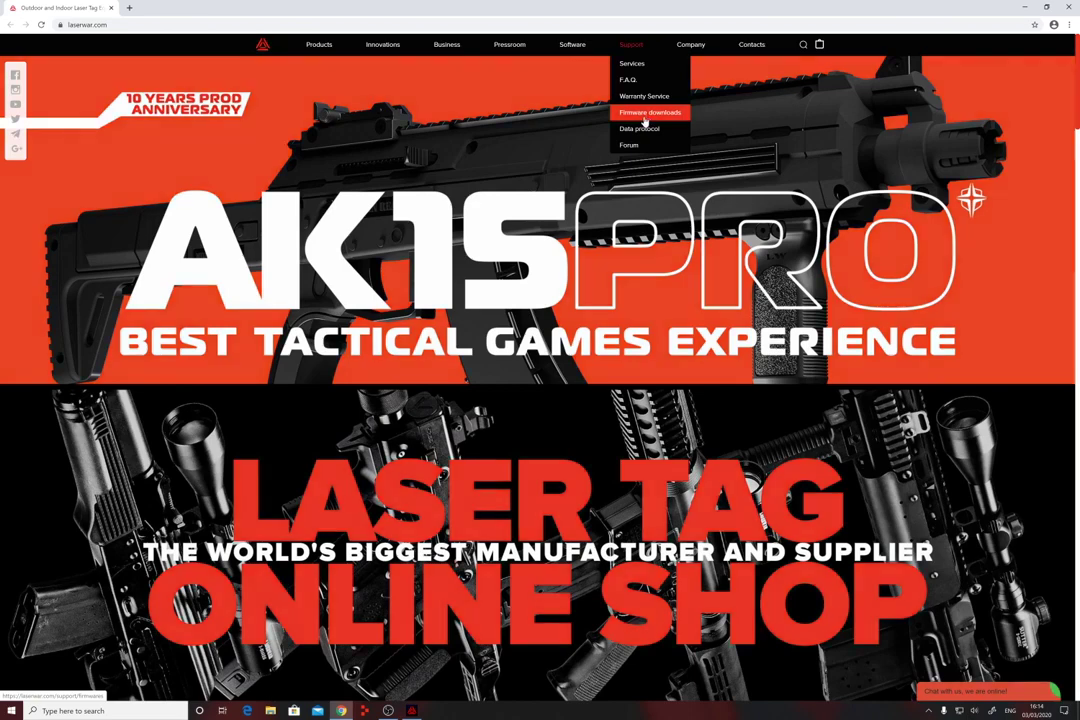
- Download the 10.03.05.01 X Generation - Weapon (EN) firmware from laserwar.com's Firmwares page
click(645, 114)
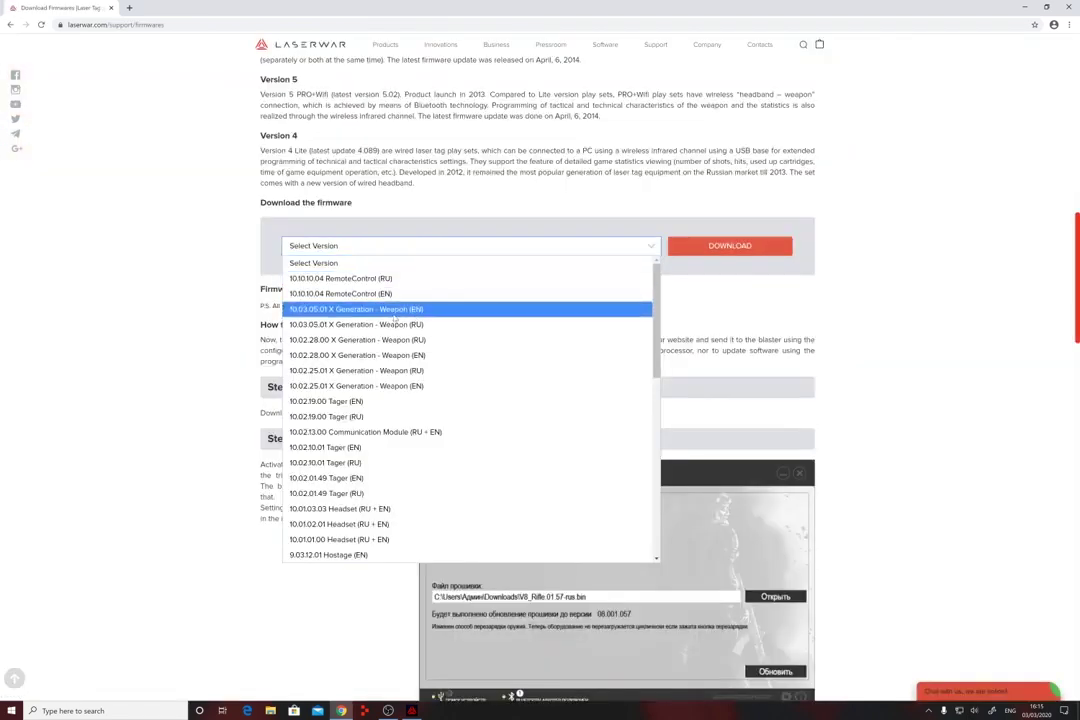
click(394, 313)
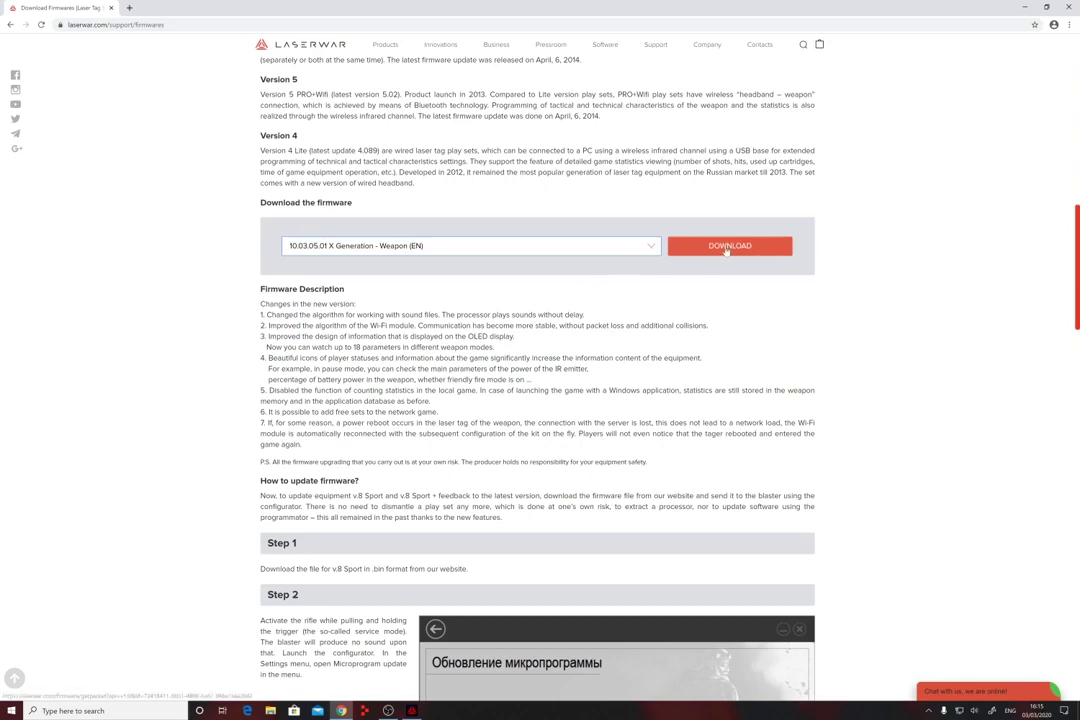
click(727, 248)
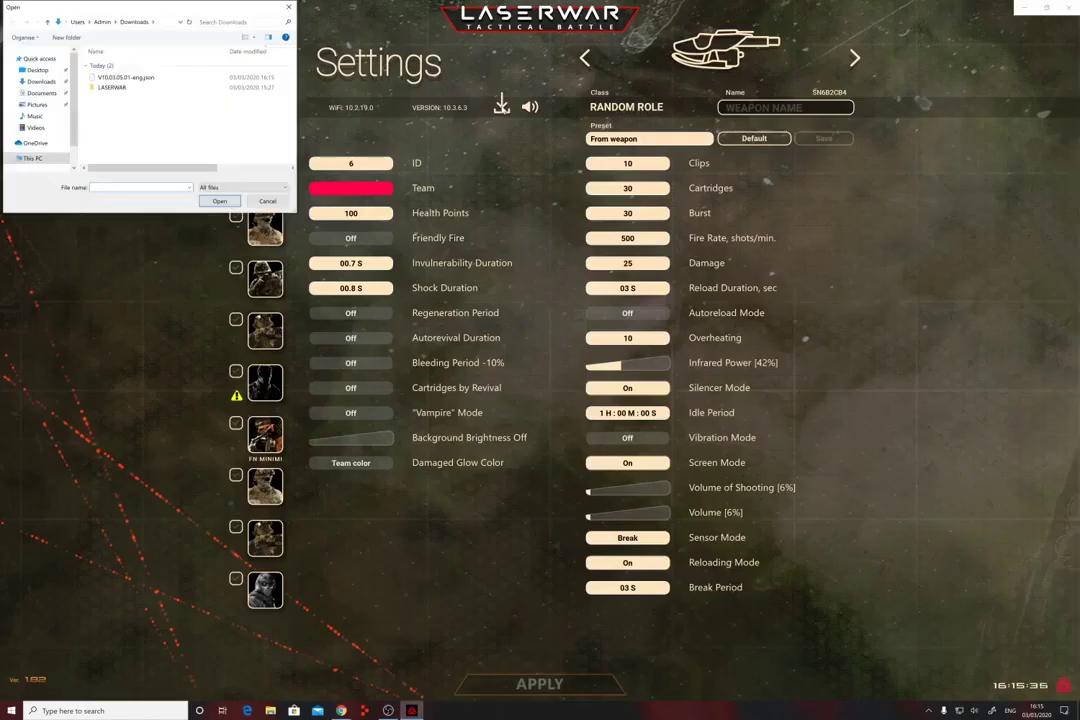
- Upload V10.03.05.01-eng.json from Downloads to the taggers, bringing them to version 10.3.5.1
click(125, 77)
click(219, 201)
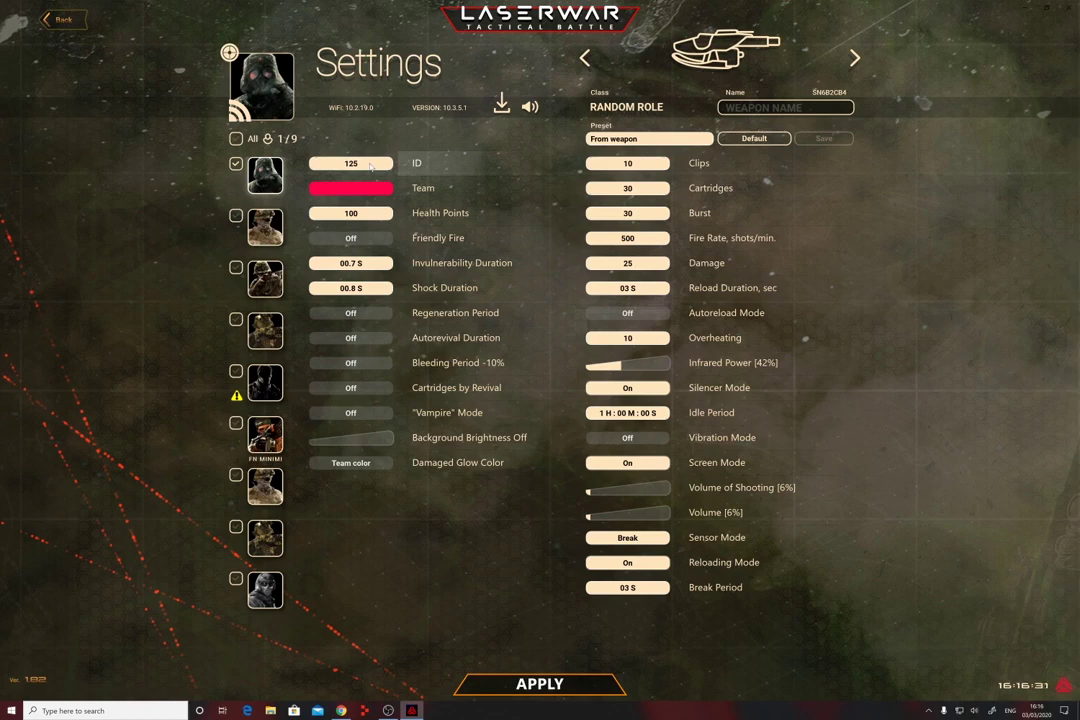
- Start the tagger IDs at 1 so the nine taggers are numbered 1 to 9
click(370, 167)
click(338, 167)
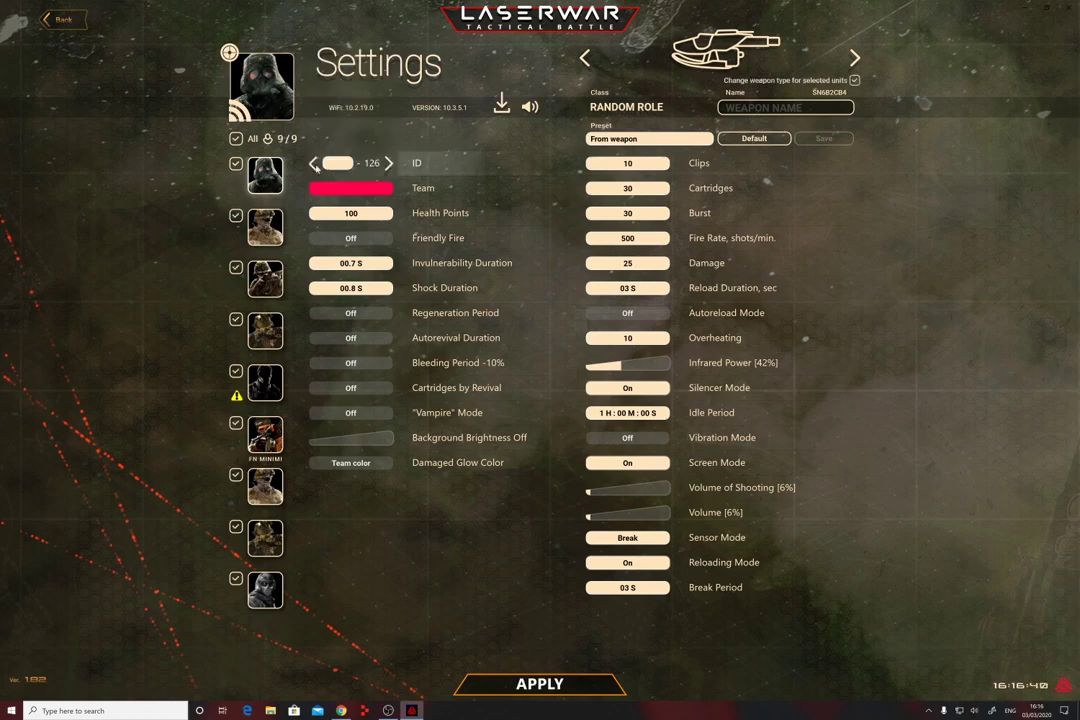
click(338, 167)
scroll(347, 150, up, 3)
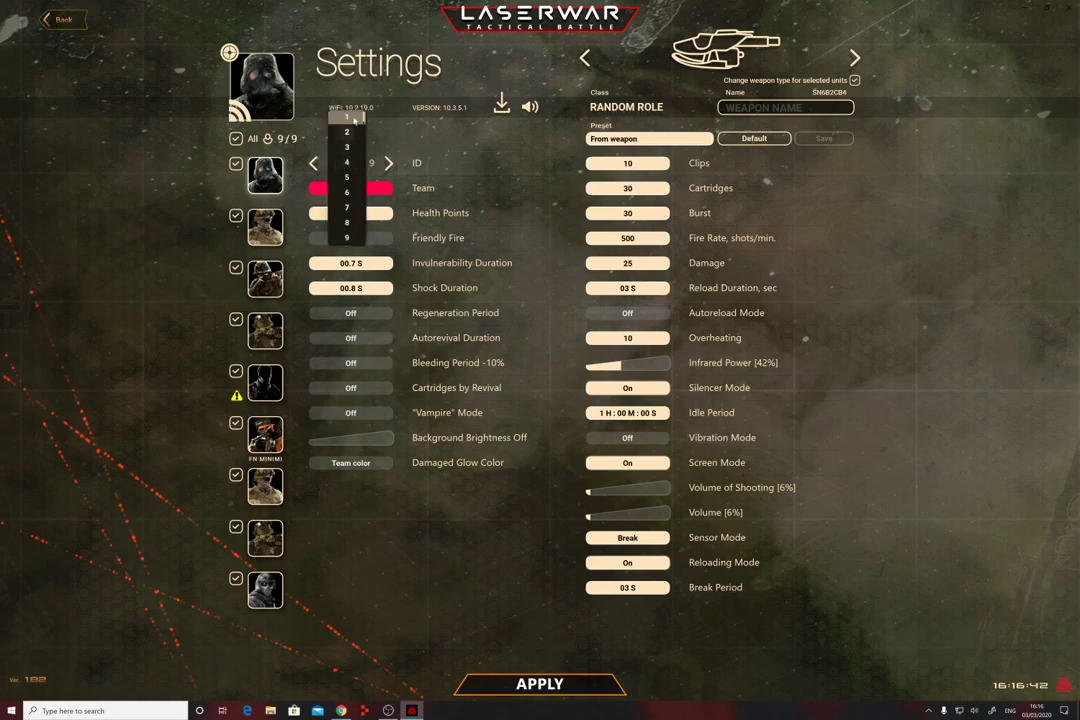
click(352, 119)
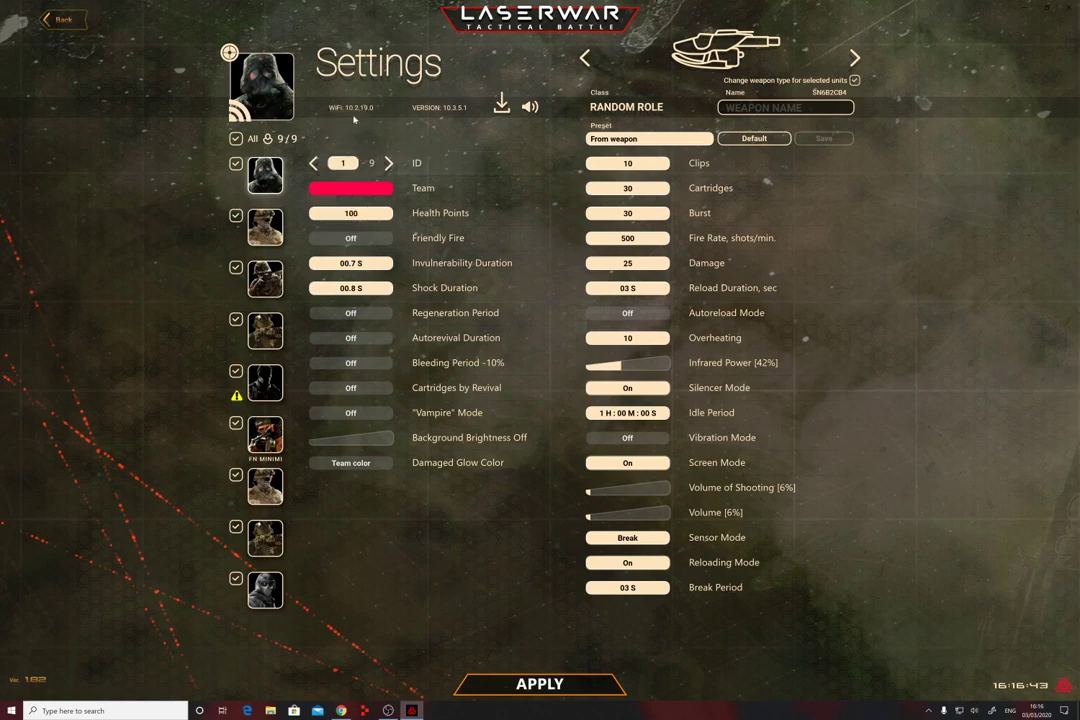
- Cycle the first tagger's team colour through blue, yellow and green, ending on red
click(367, 192)
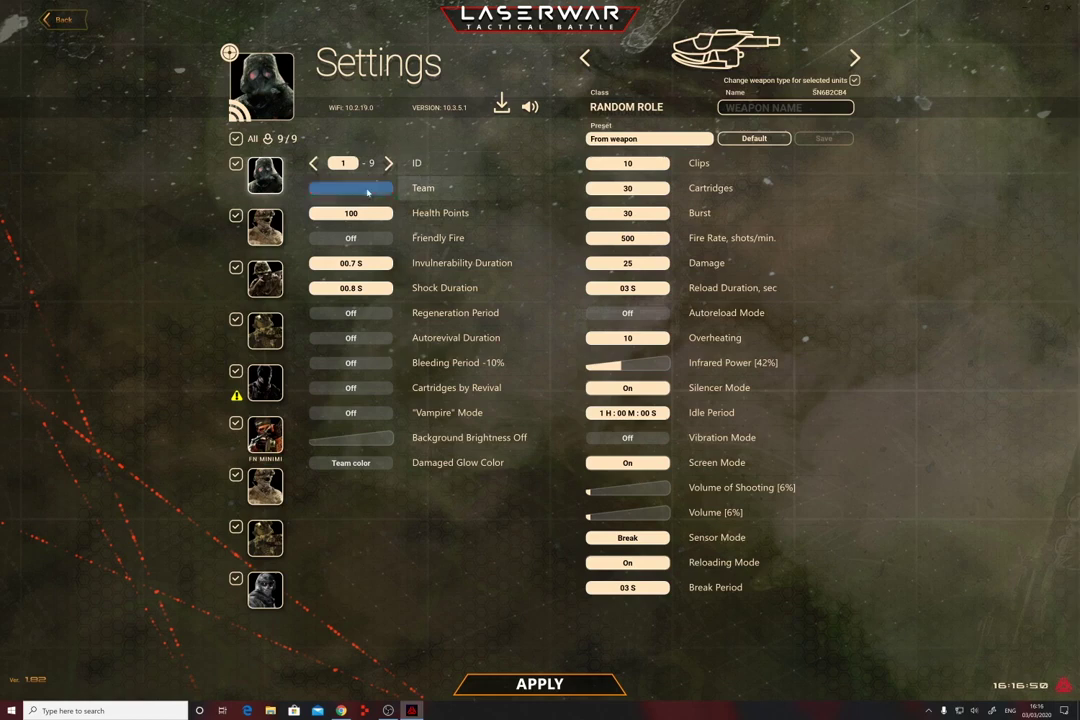
click(378, 190)
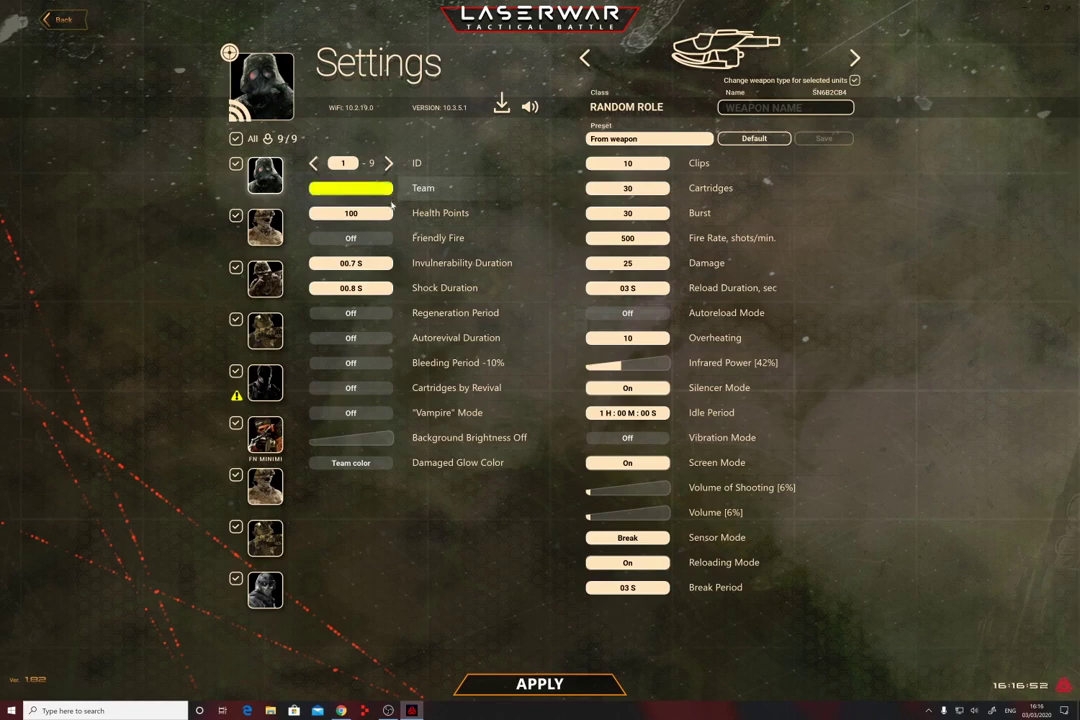
click(390, 191)
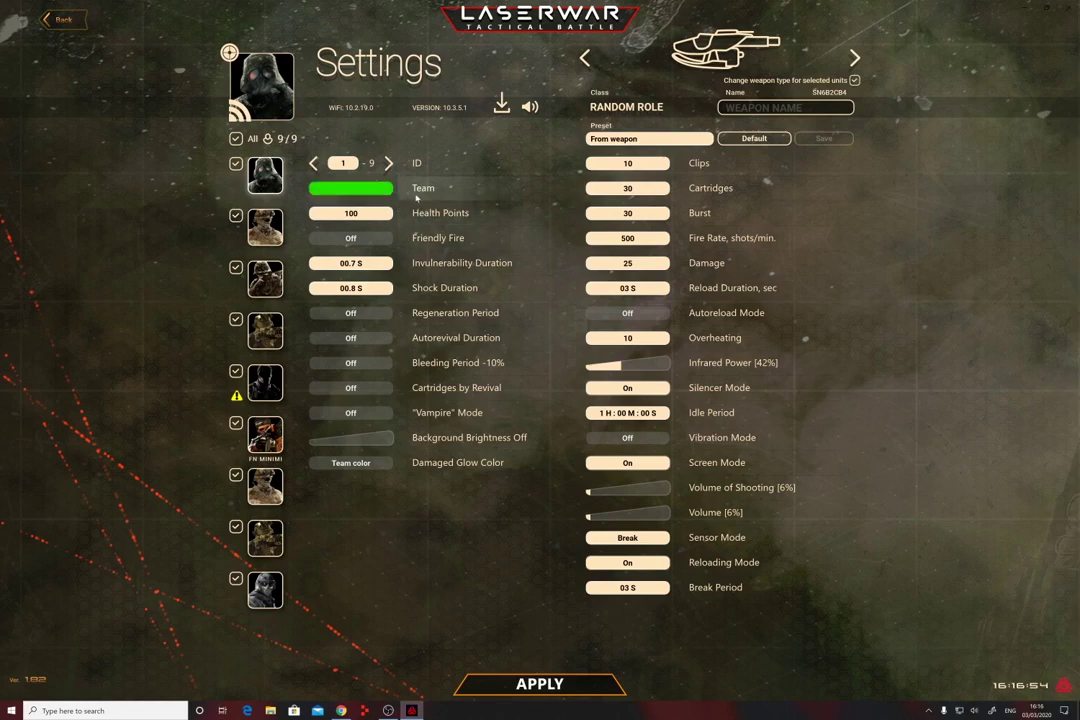
click(394, 194)
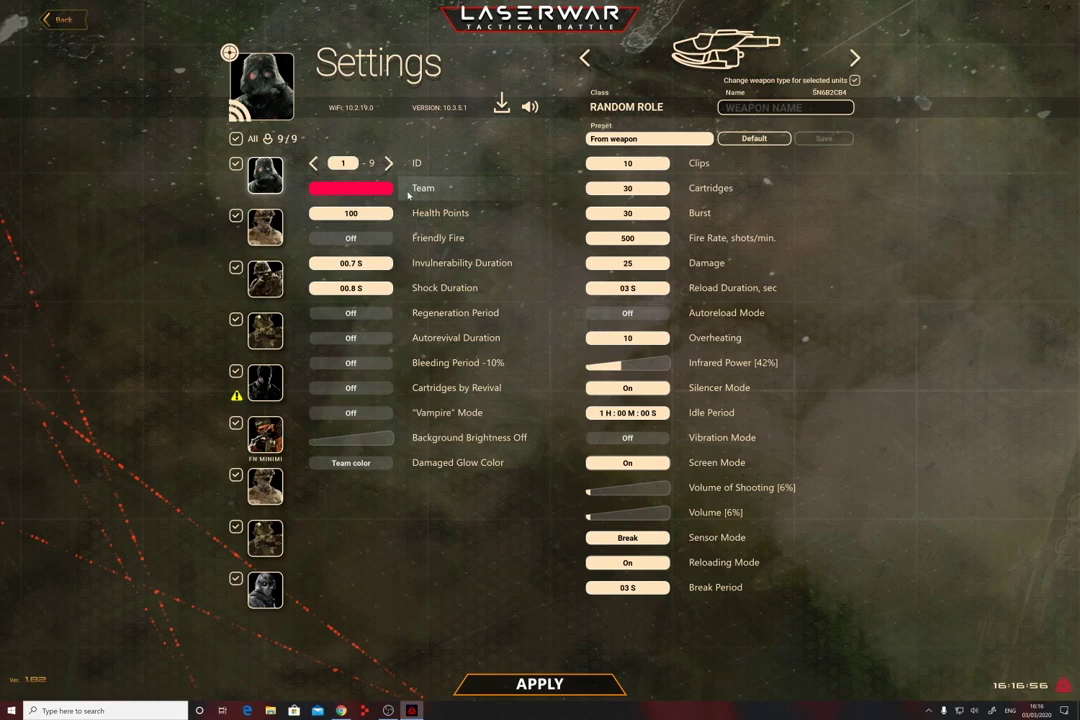
click(410, 192)
click(418, 193)
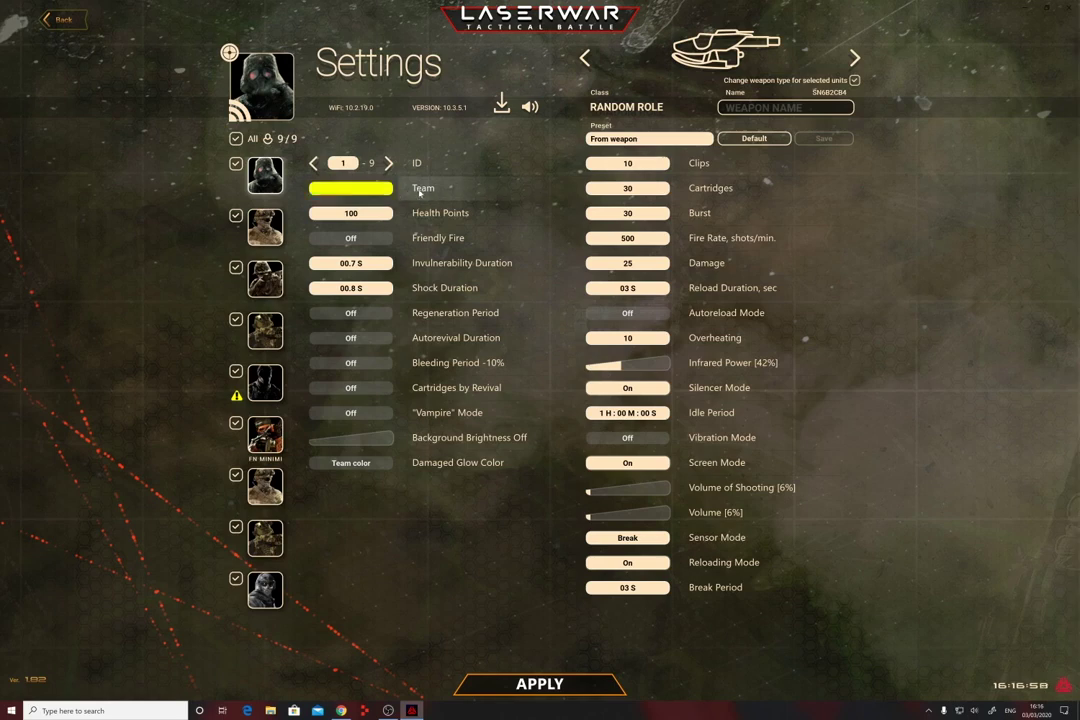
click(405, 193)
click(395, 193)
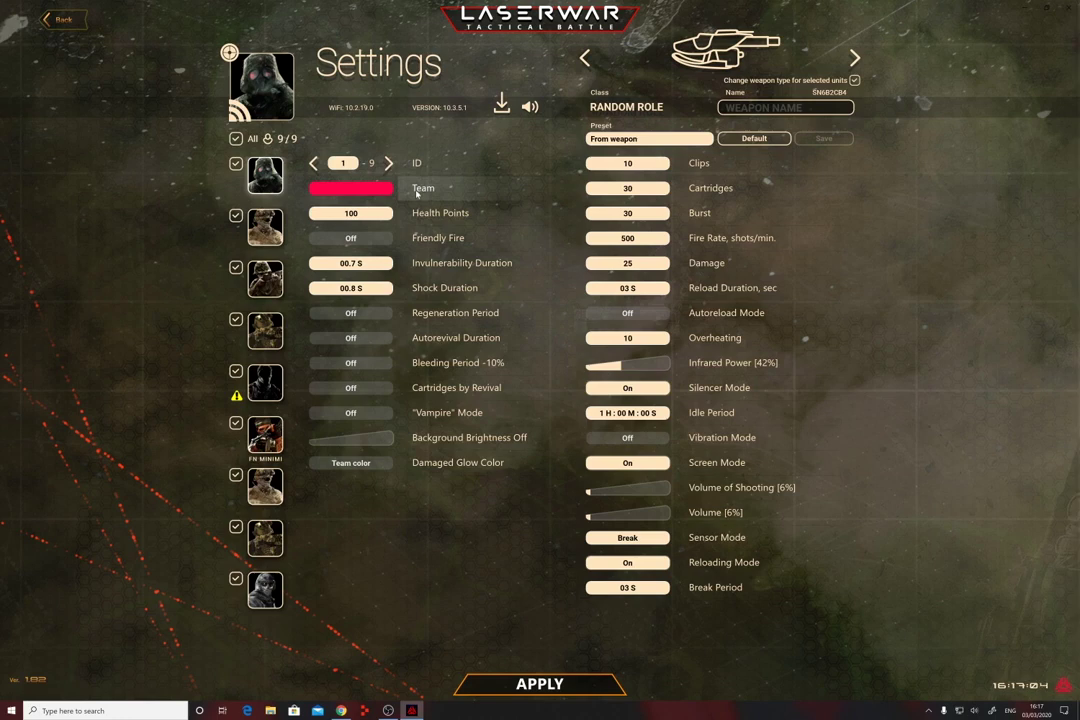
click(386, 214)
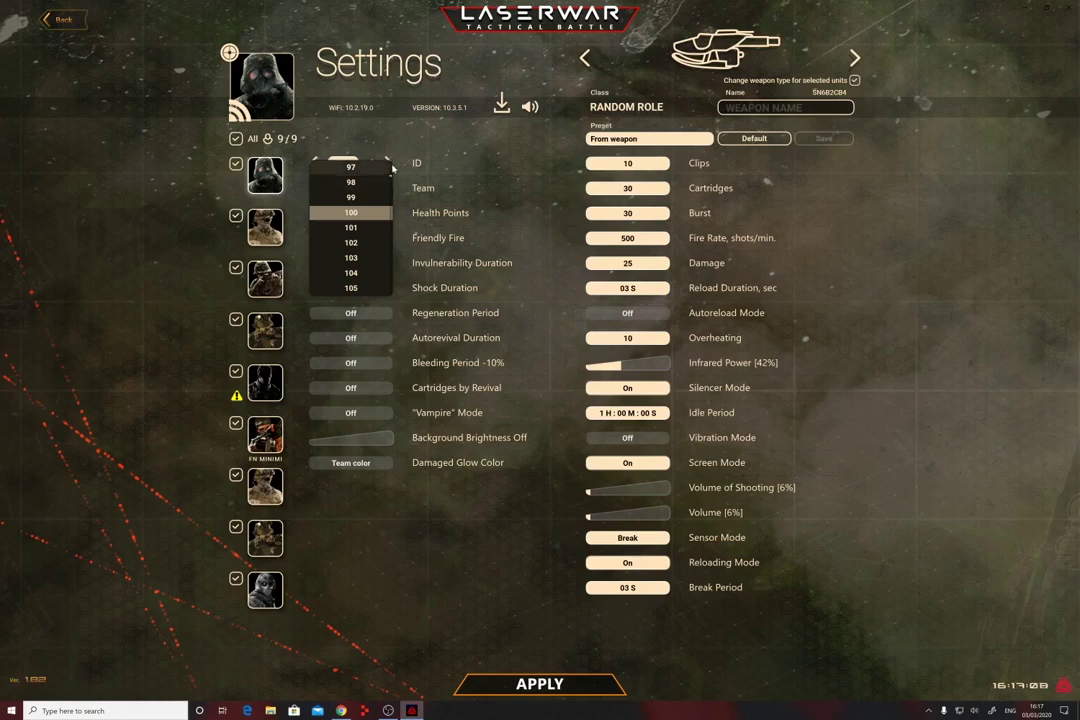
click(391, 241)
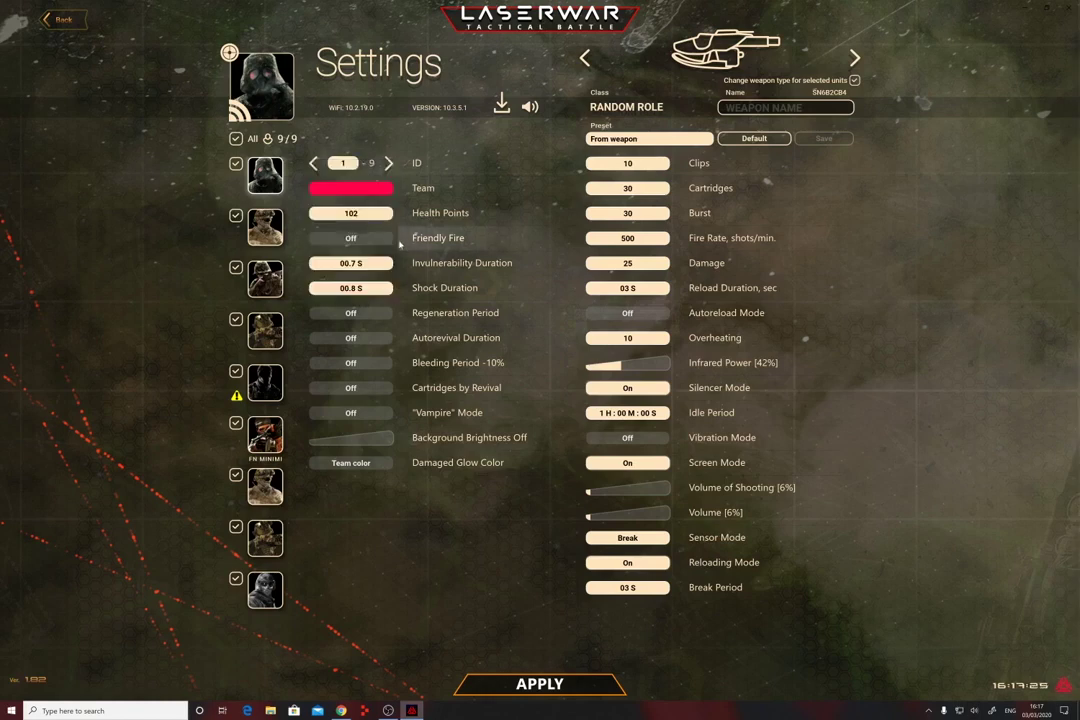
scroll(315, 210, down, 2)
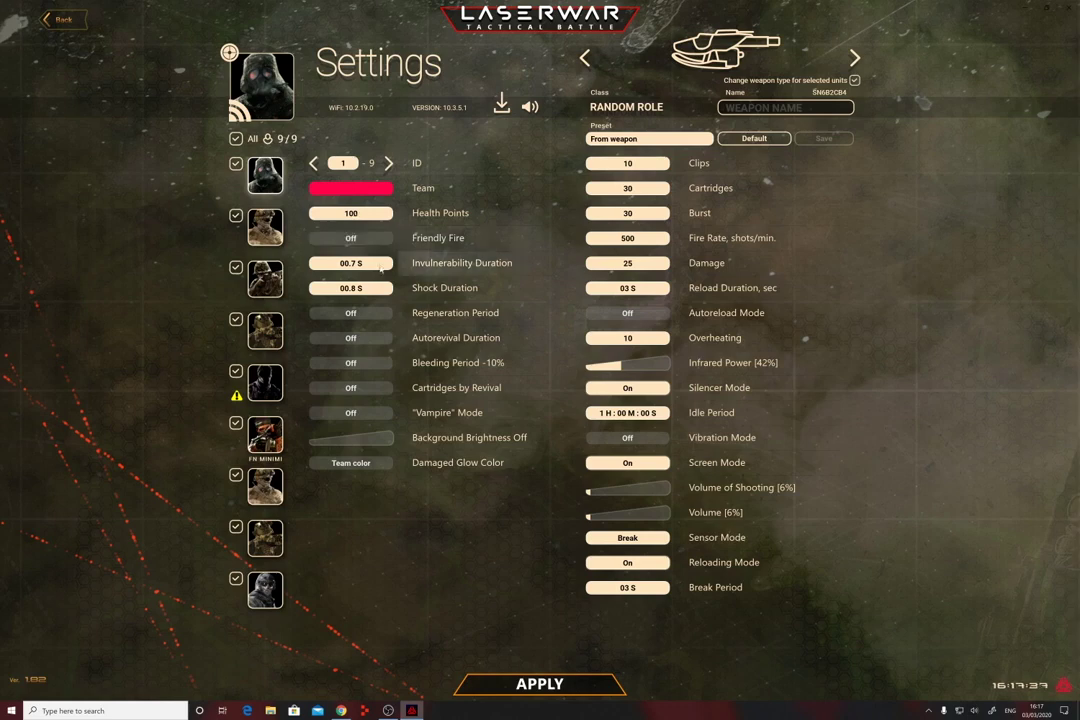
click(379, 265)
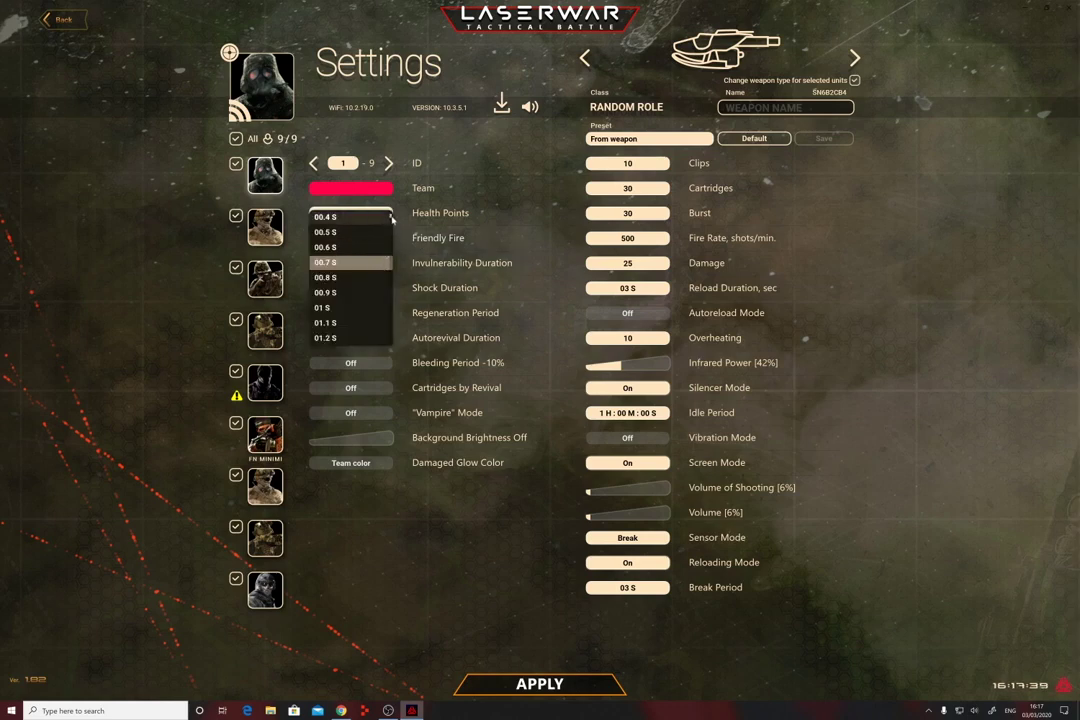
scroll(390, 222, down, 3)
mouse_move(390, 222)
mouse_down()
mouse_move(390, 350)
mouse_move(395, 210)
mouse_up()
click(360, 337)
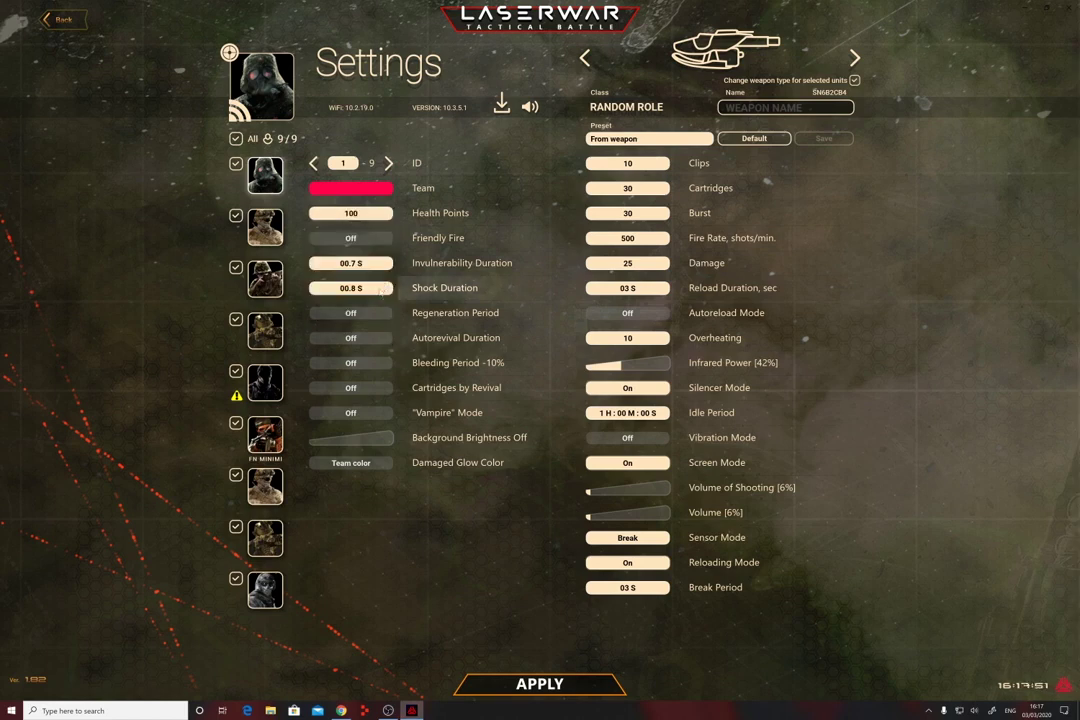
click(372, 289)
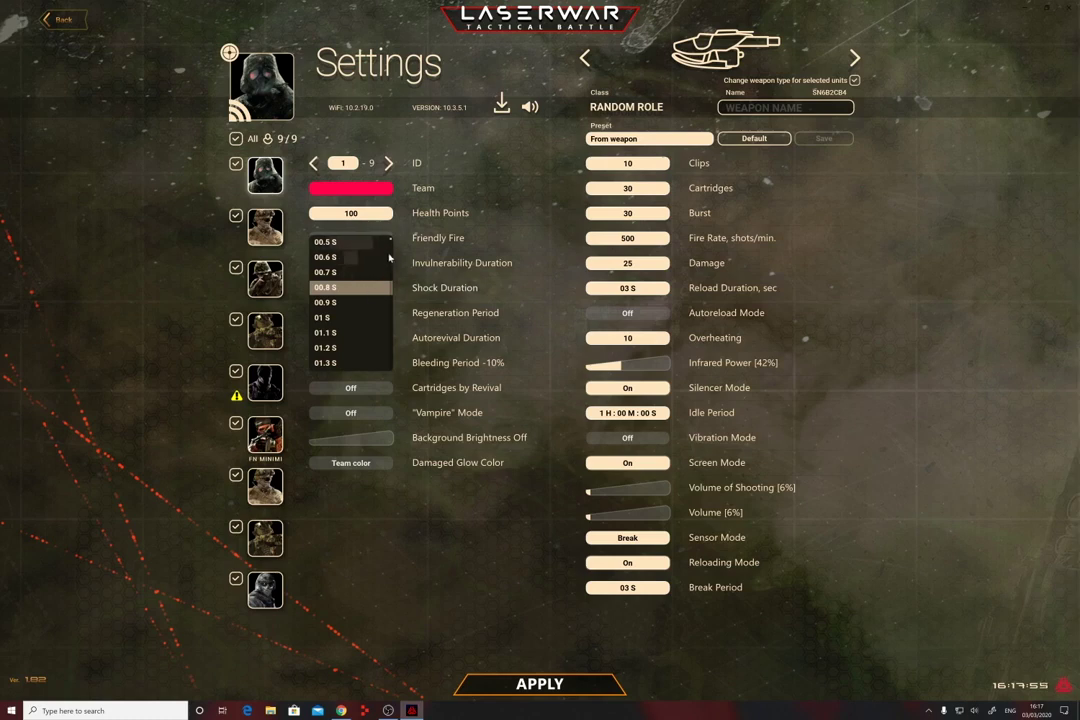
drag(390, 241, 394, 379)
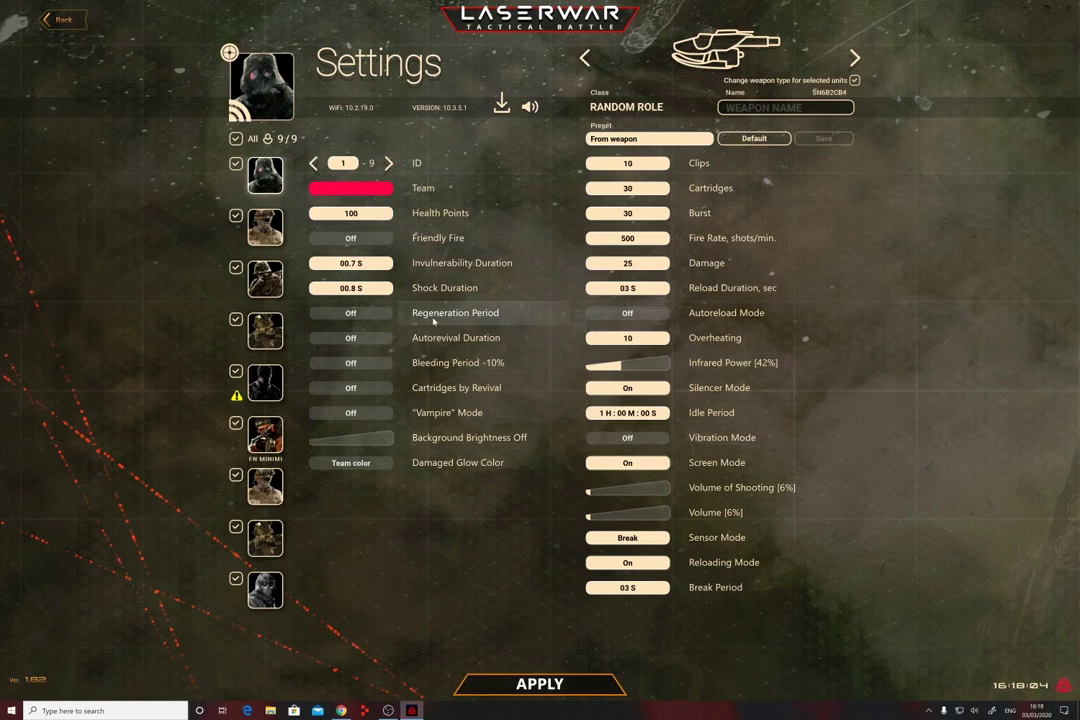
click(381, 318)
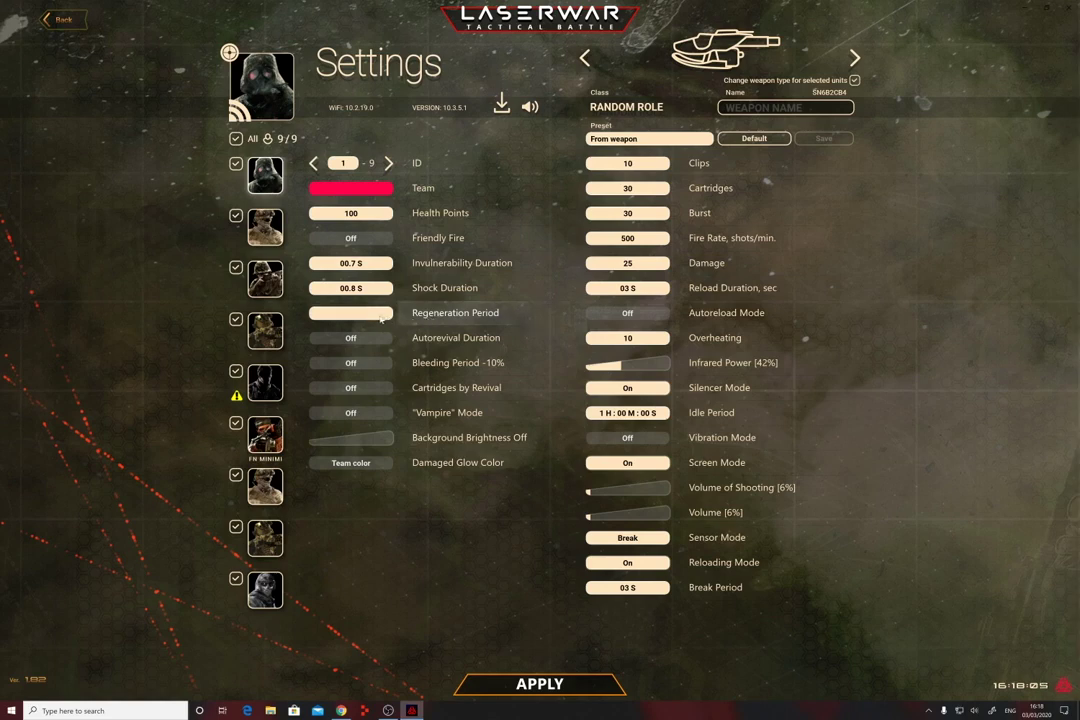
click(381, 318)
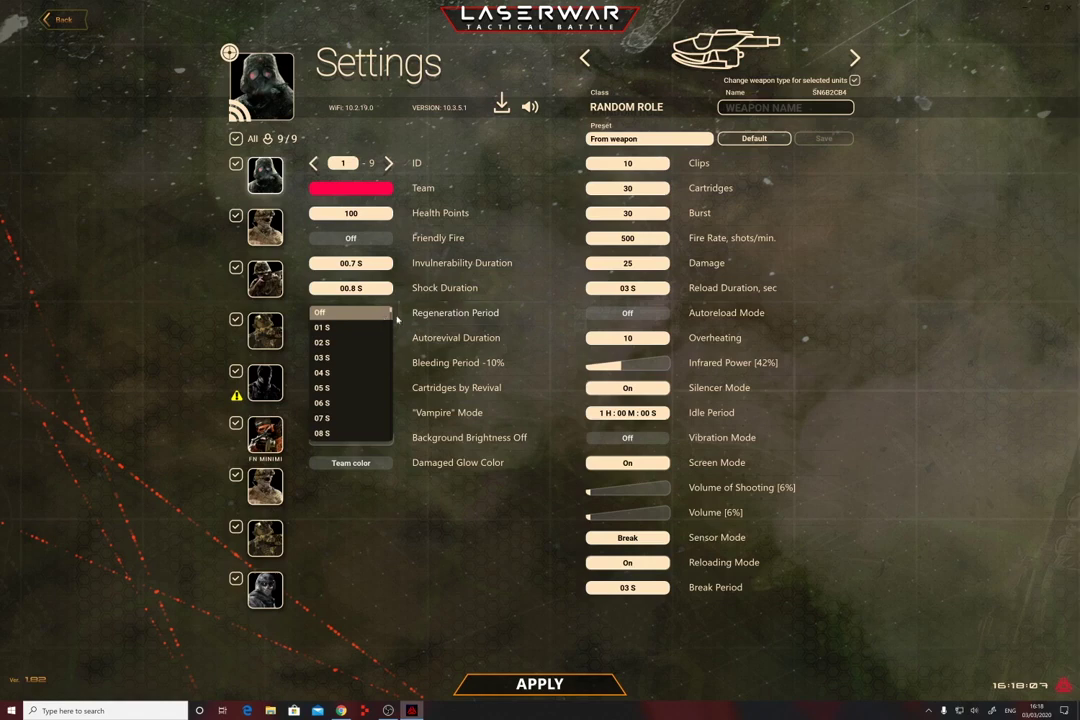
scroll(386, 376, down, 20)
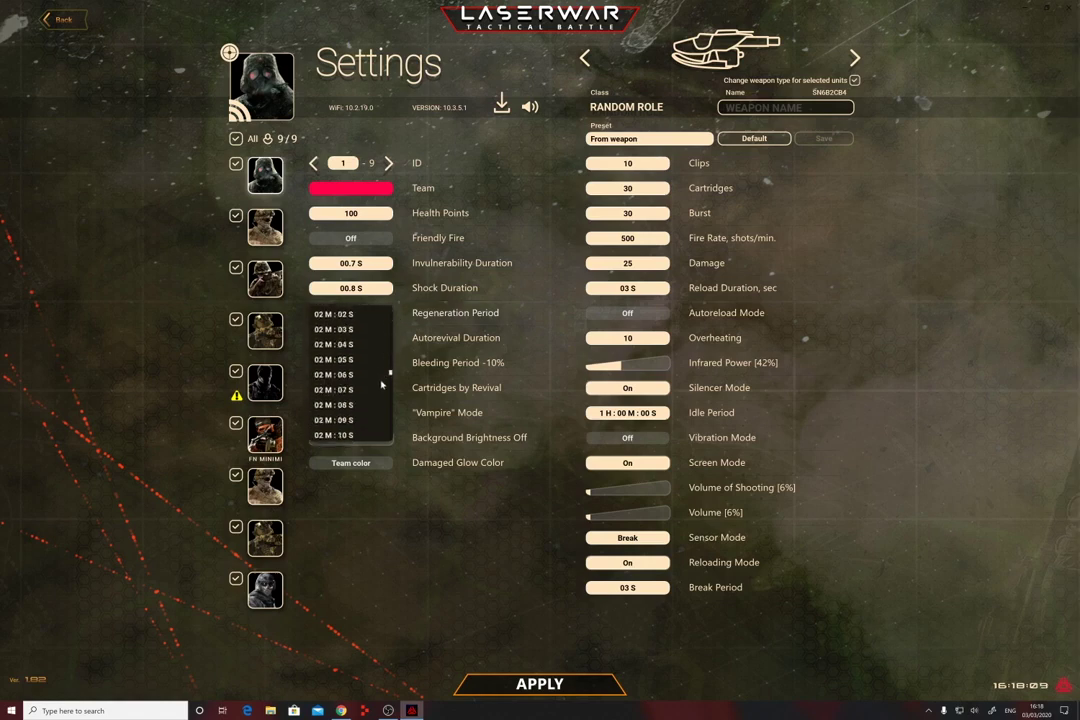
scroll(360, 375, up, 20)
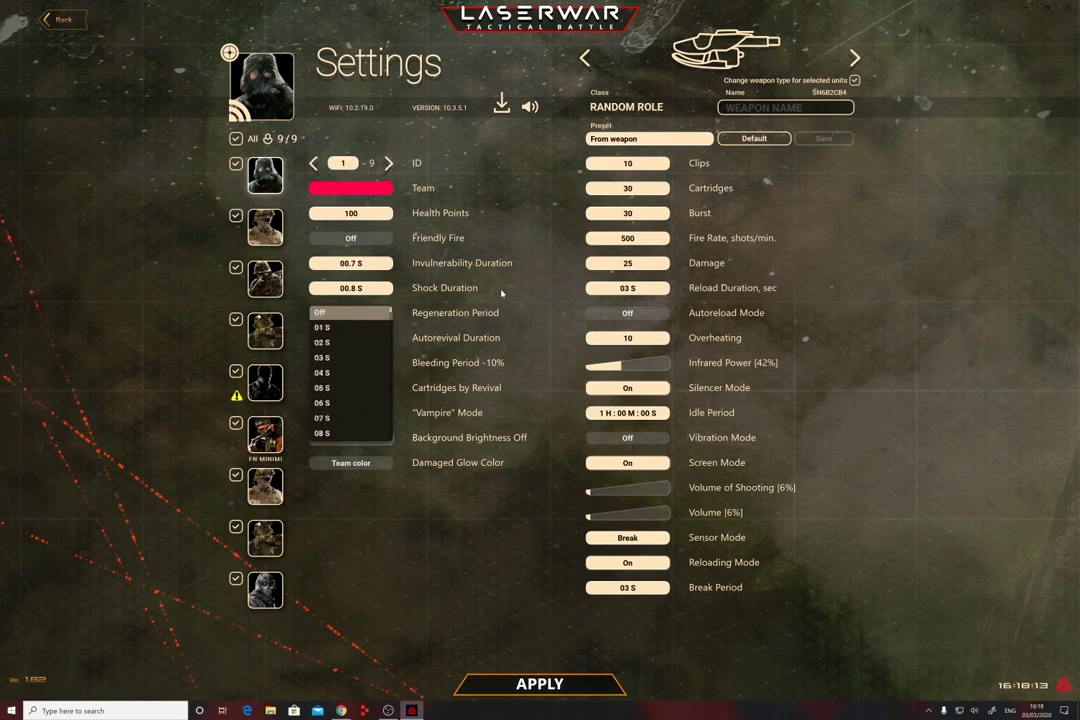
click(420, 249)
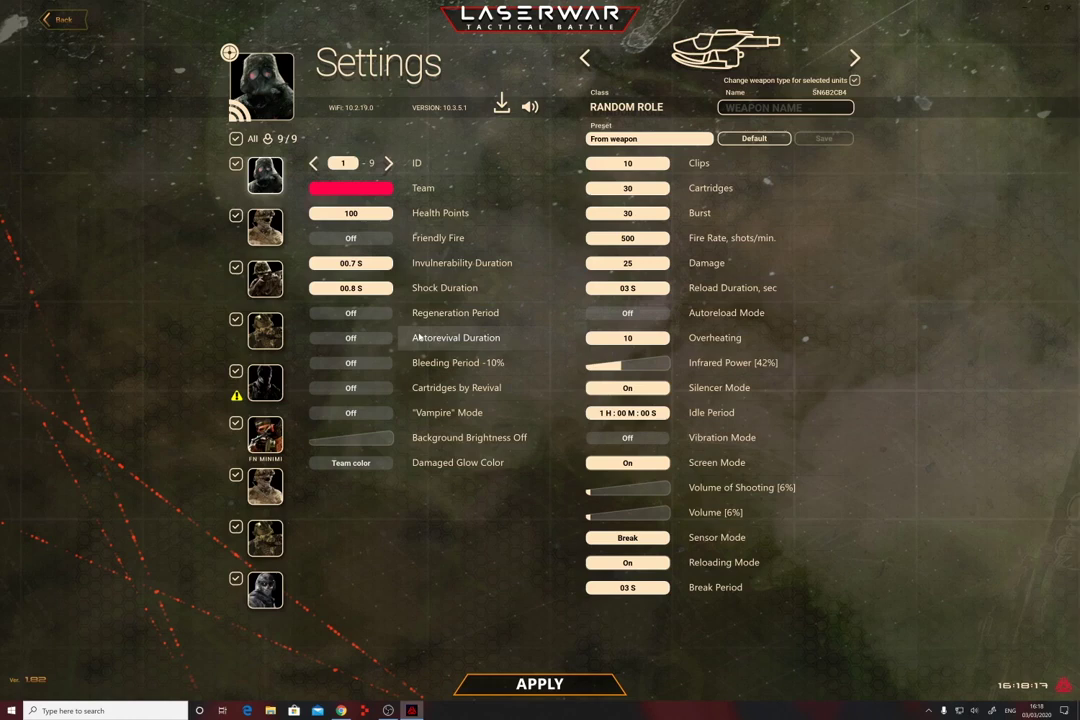
click(385, 338)
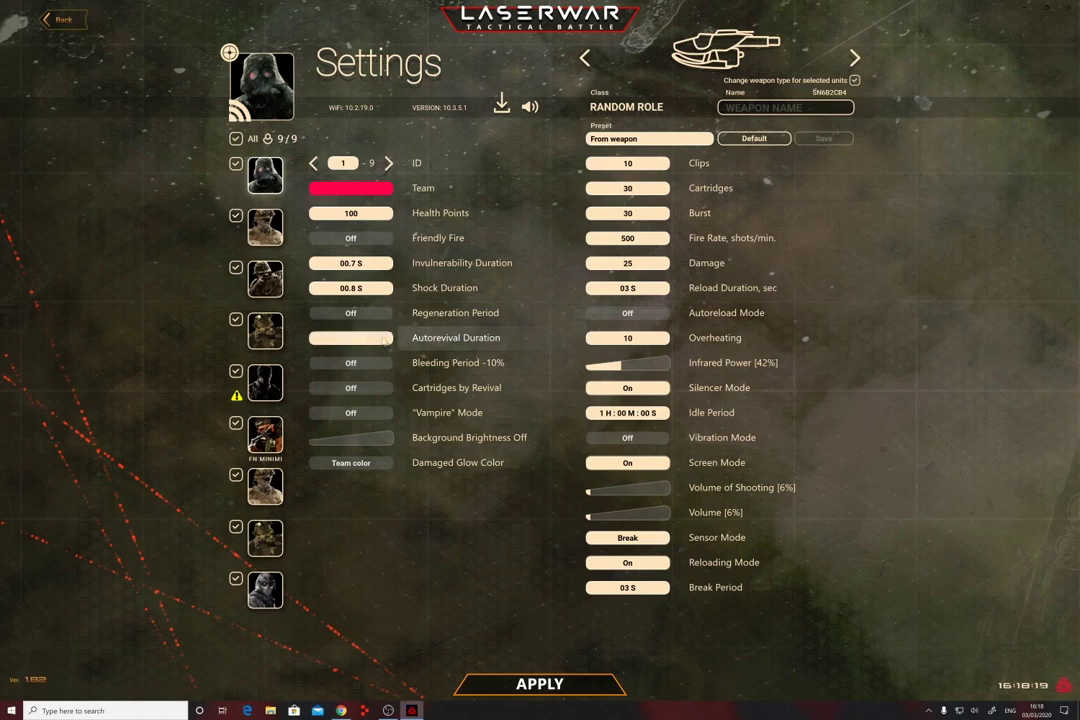
click(386, 338)
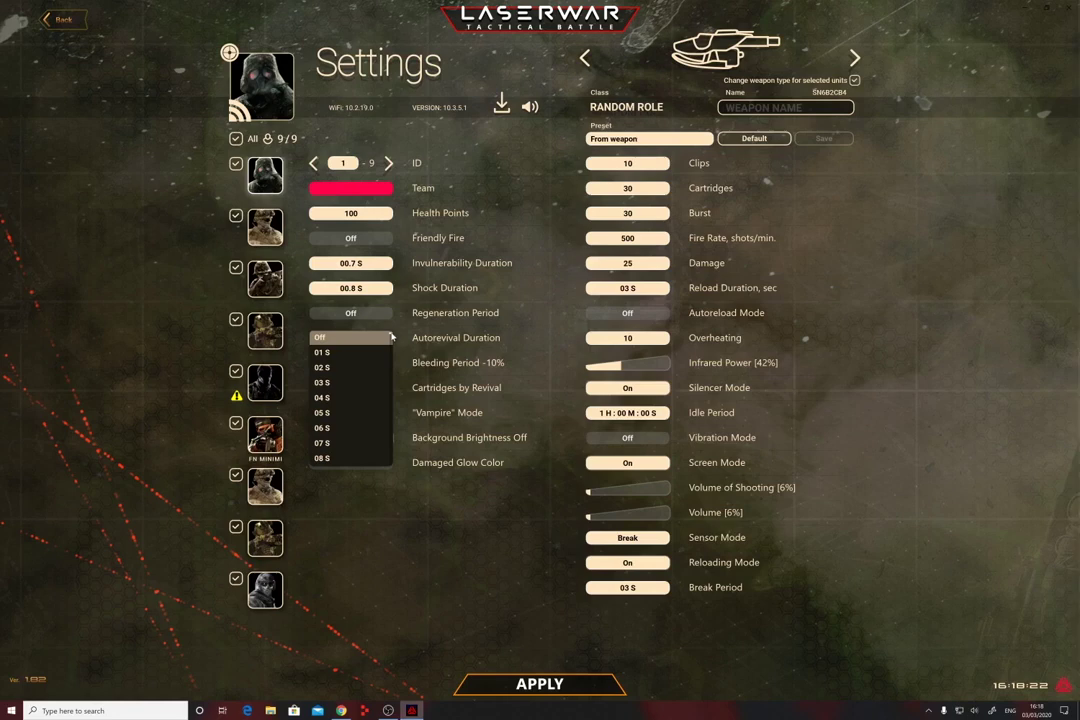
drag(390, 337, 379, 487)
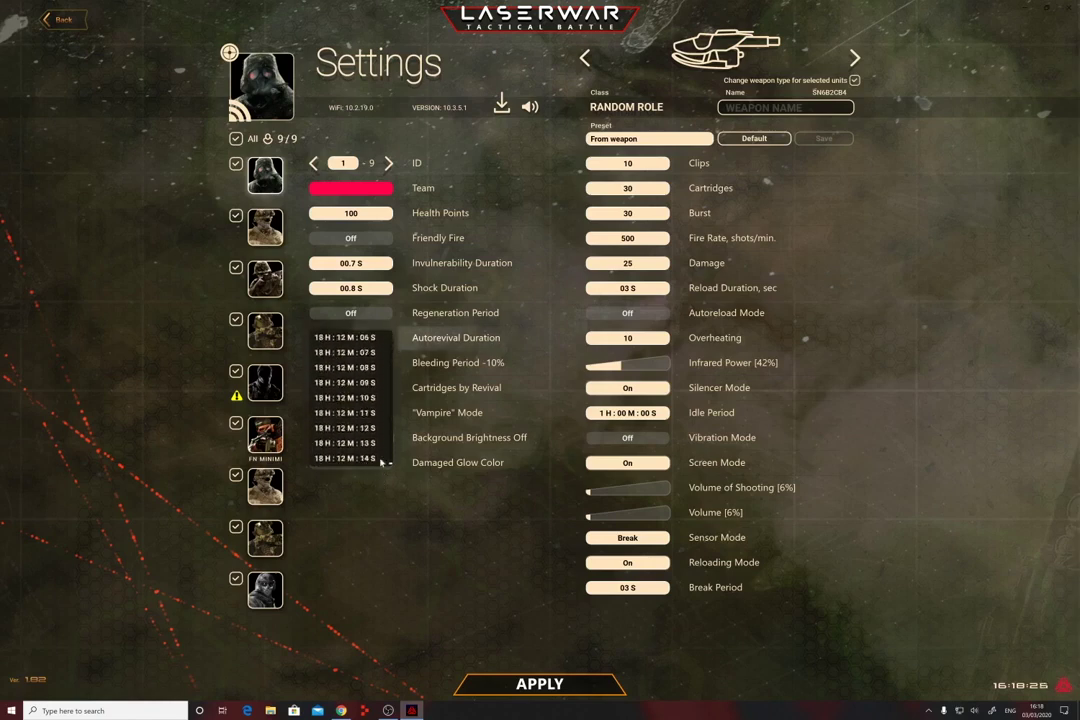
click(379, 487)
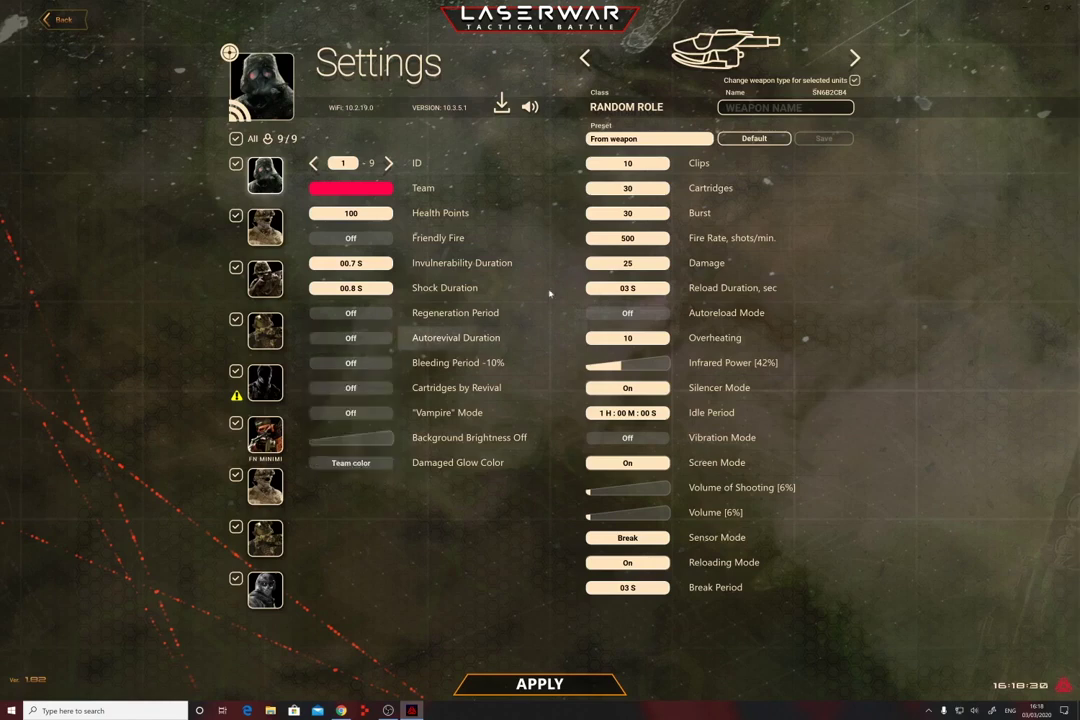
- Keep Bleeding Period off and leave Cartridges by Revival switched off
click(364, 367)
mouse_move(391, 365)
mouse_down()
mouse_move(391, 500)
mouse_move(392, 357)
mouse_up()
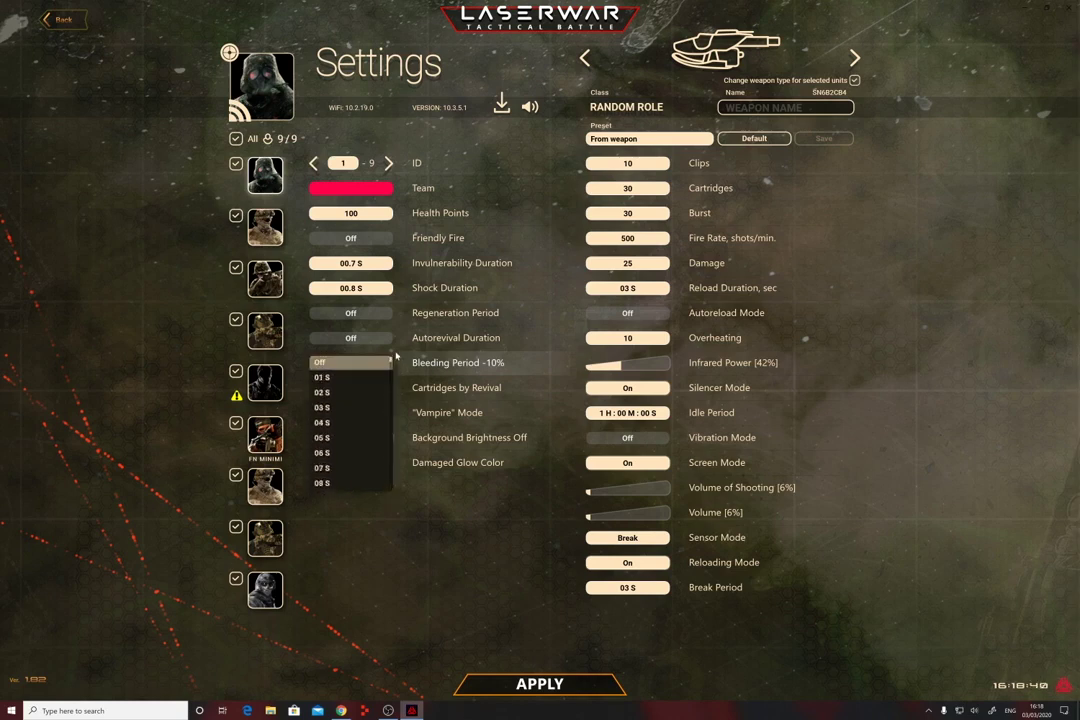
click(510, 388)
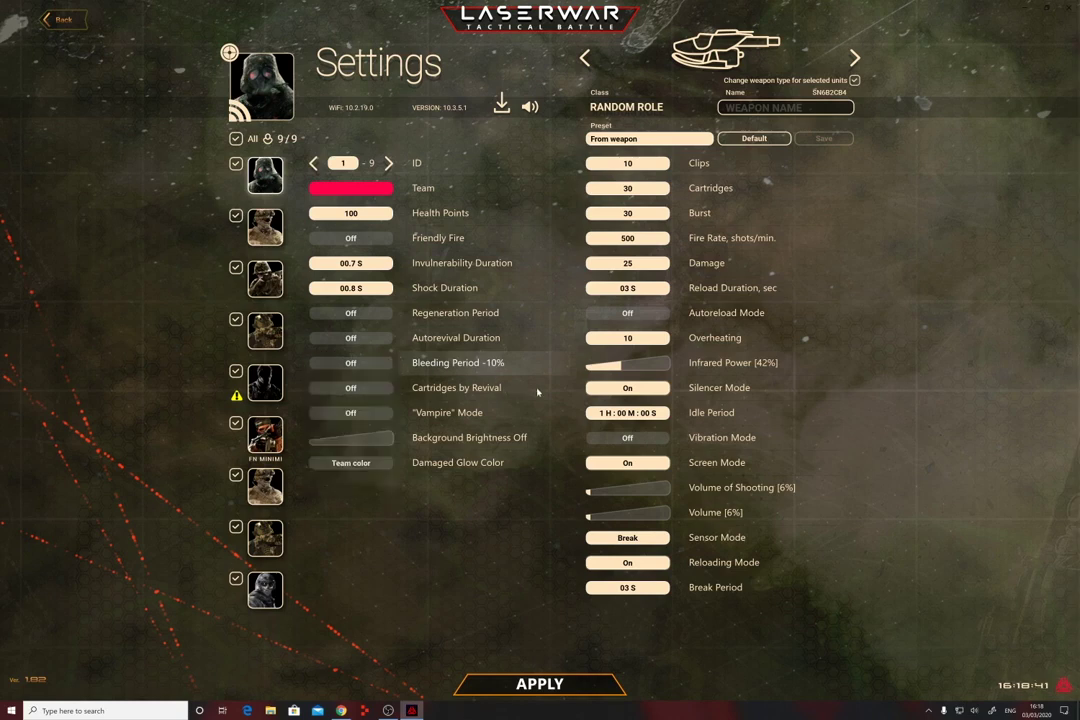
click(383, 390)
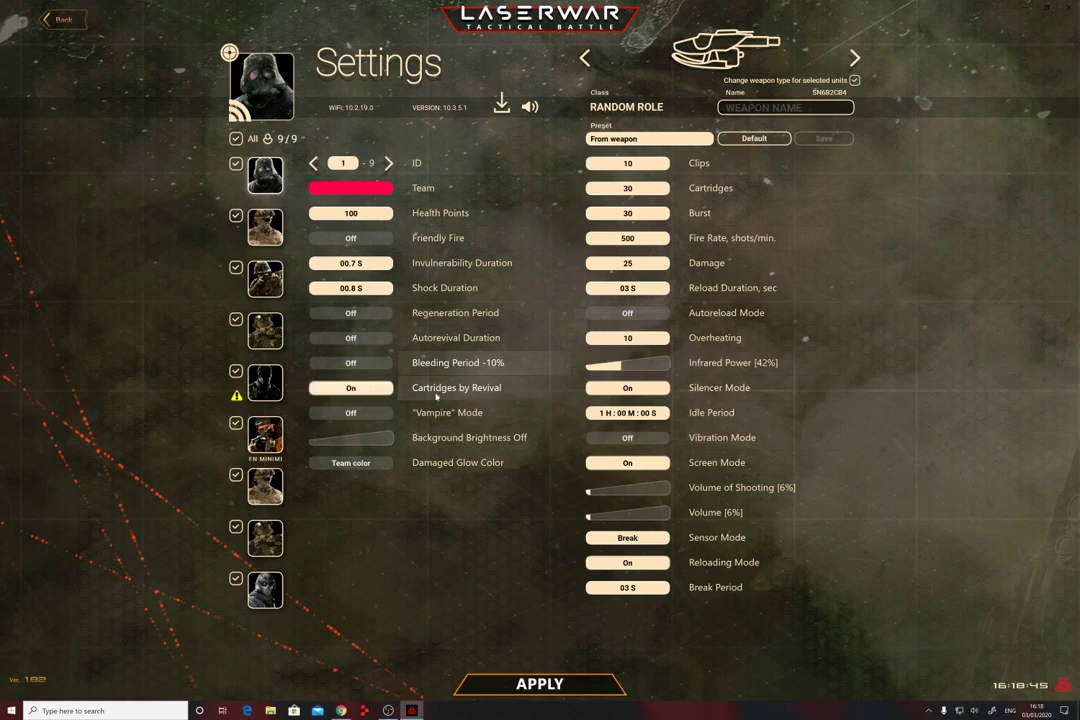
click(389, 394)
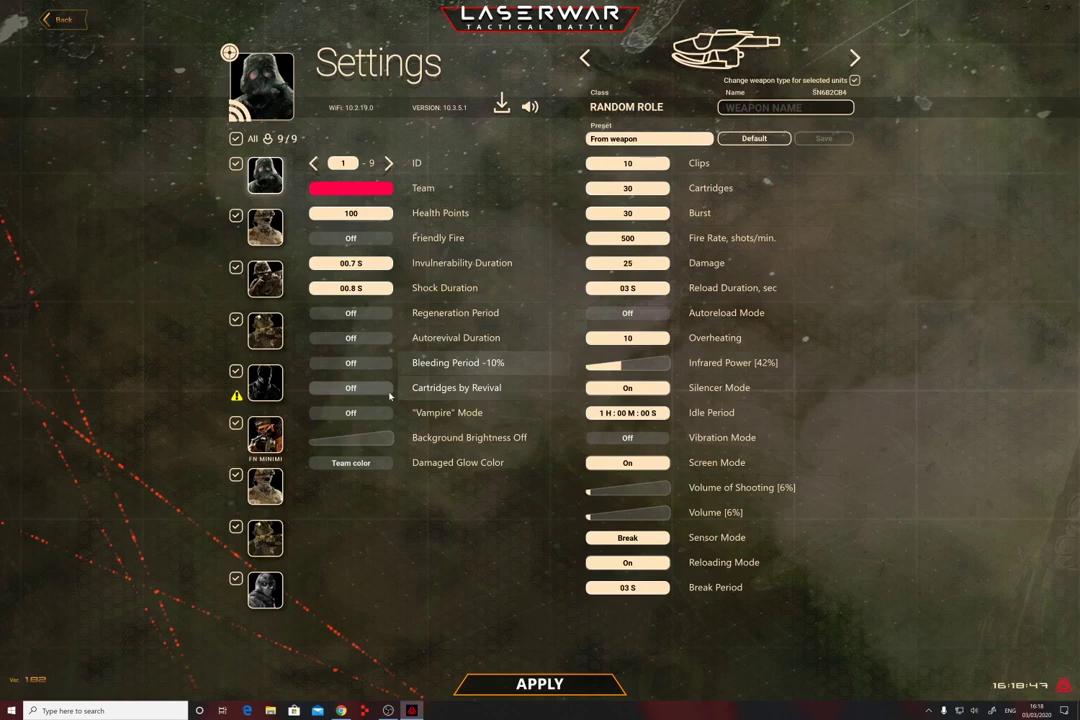
- Leave Background Brightness off and return Damaged Glow Color to Team color
mouse_move(312, 441)
mouse_down()
mouse_move(424, 450)
mouse_move(306, 444)
mouse_up()
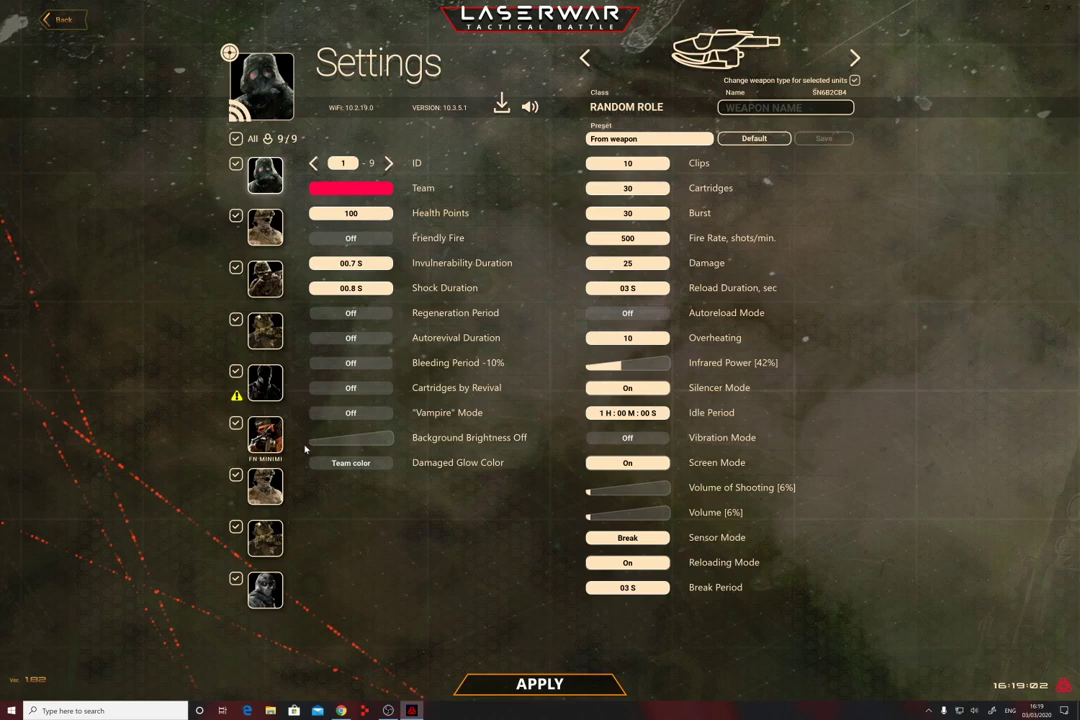
click(385, 464)
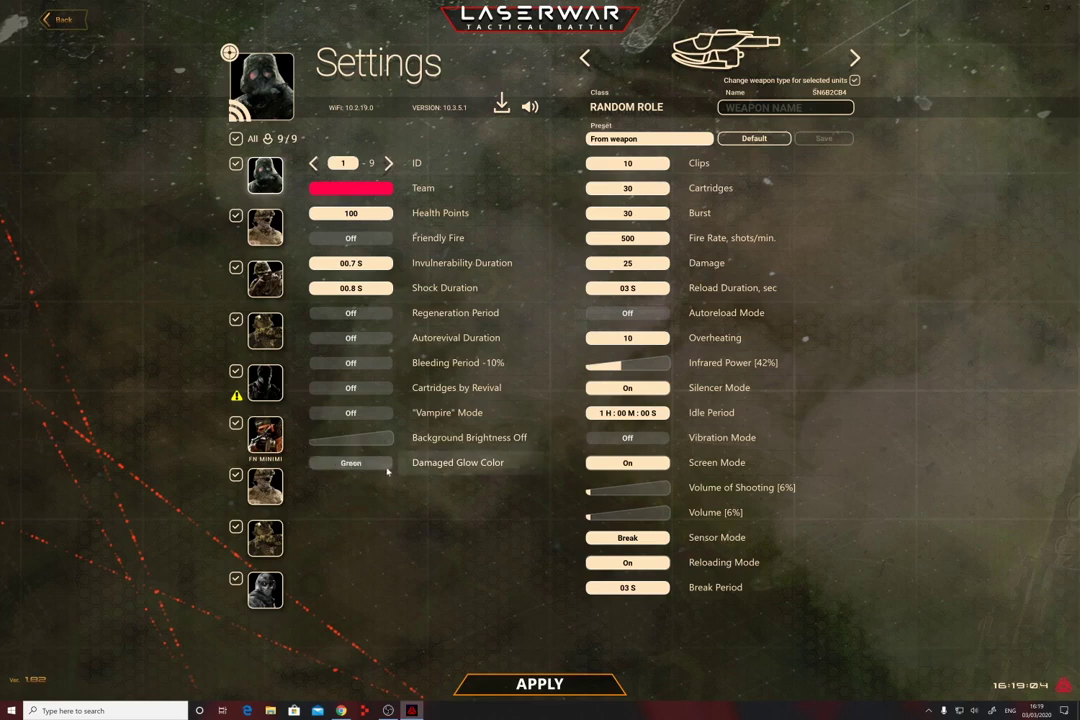
click(385, 464)
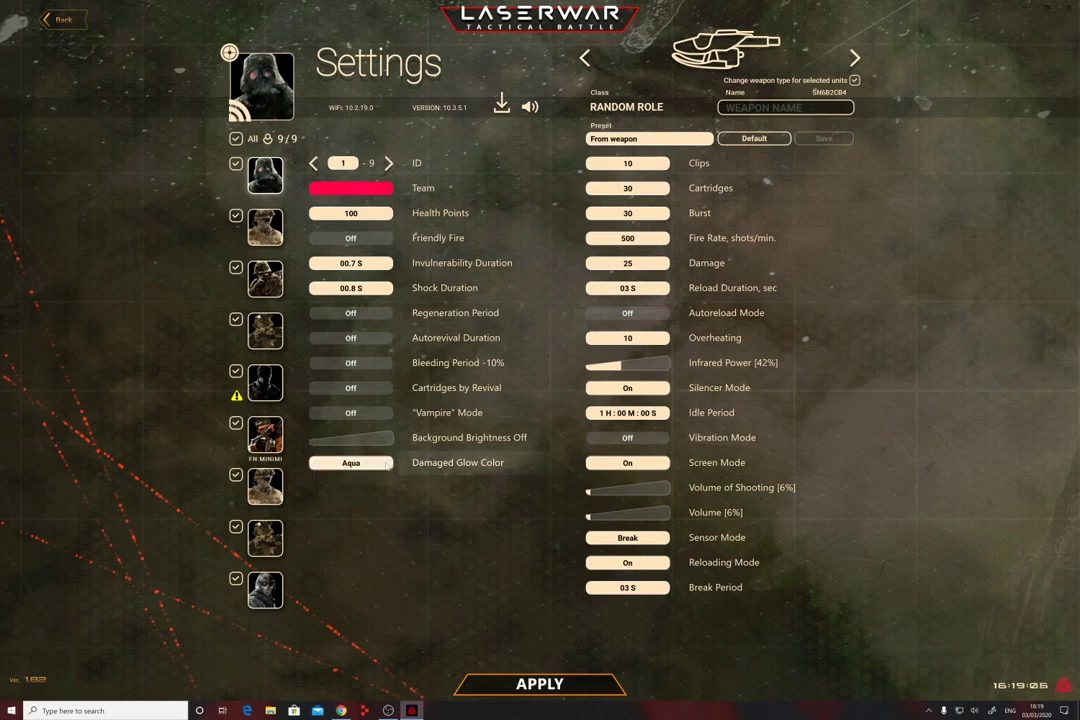
click(385, 464)
click(387, 466)
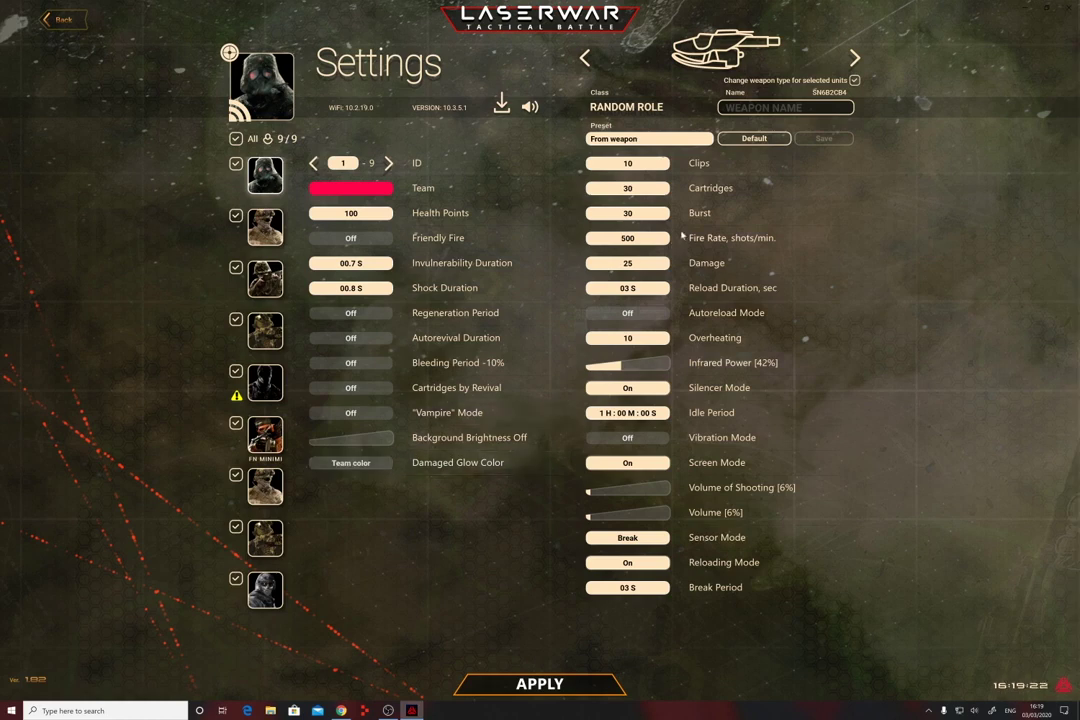
- Set weapon Clips to 11, making the preset User, keep Cartridges at 30, and view Fire Rate options
click(655, 163)
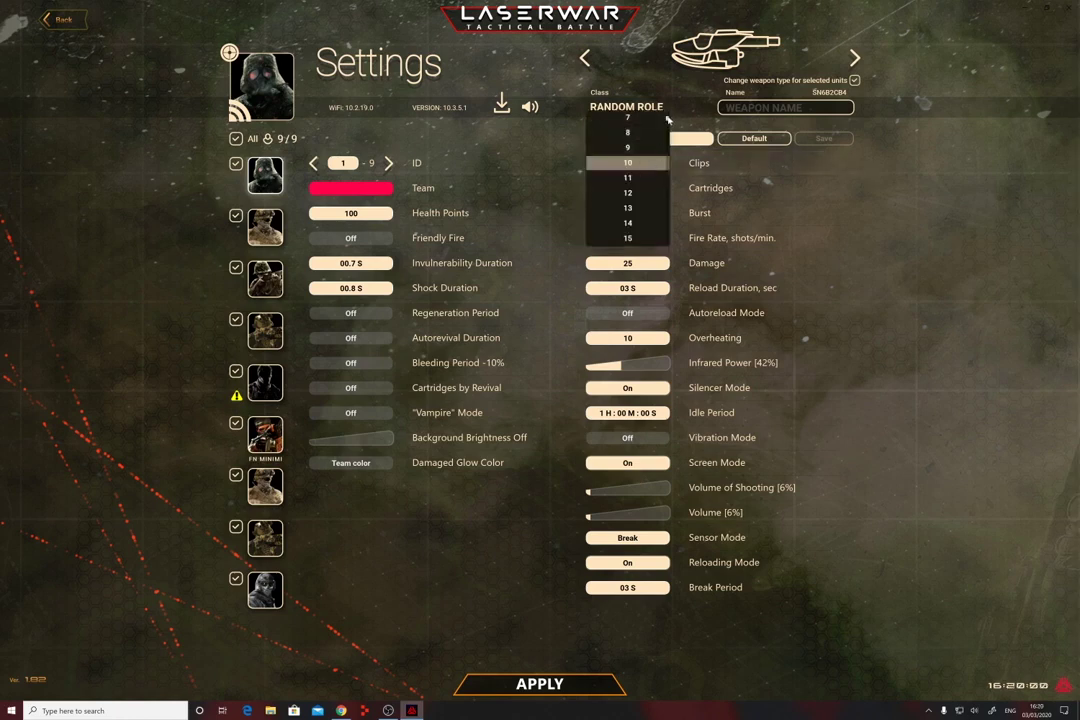
click(655, 177)
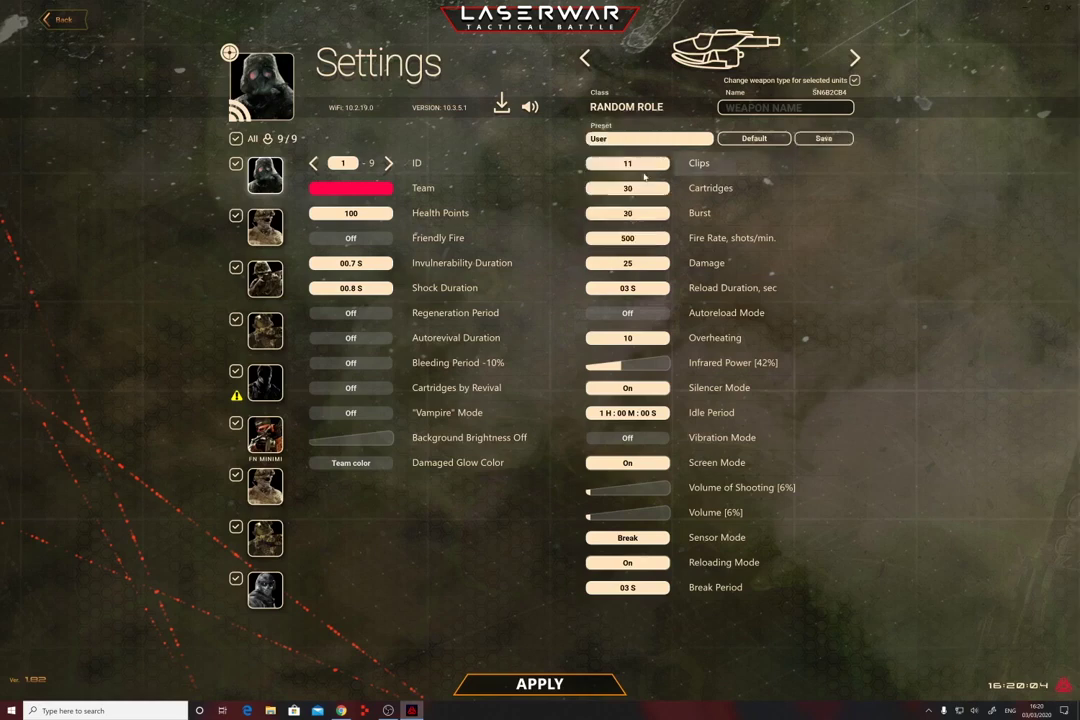
click(655, 192)
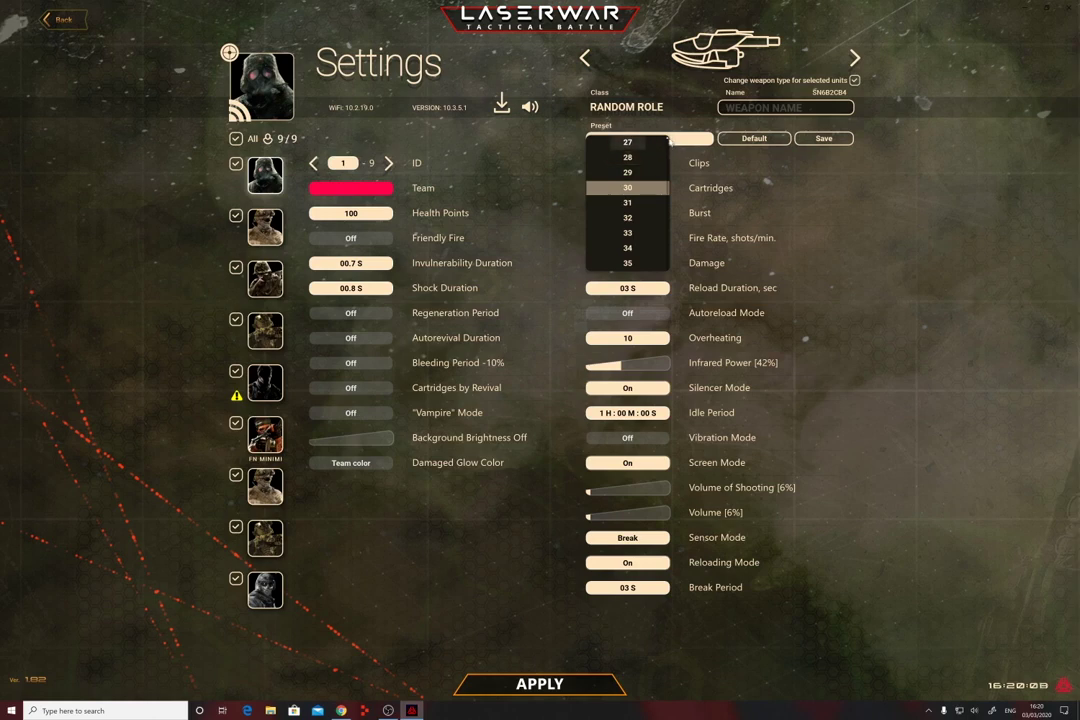
mouse_move(668, 140)
mouse_down()
mouse_move(668, 272)
mouse_move(673, 127)
mouse_up()
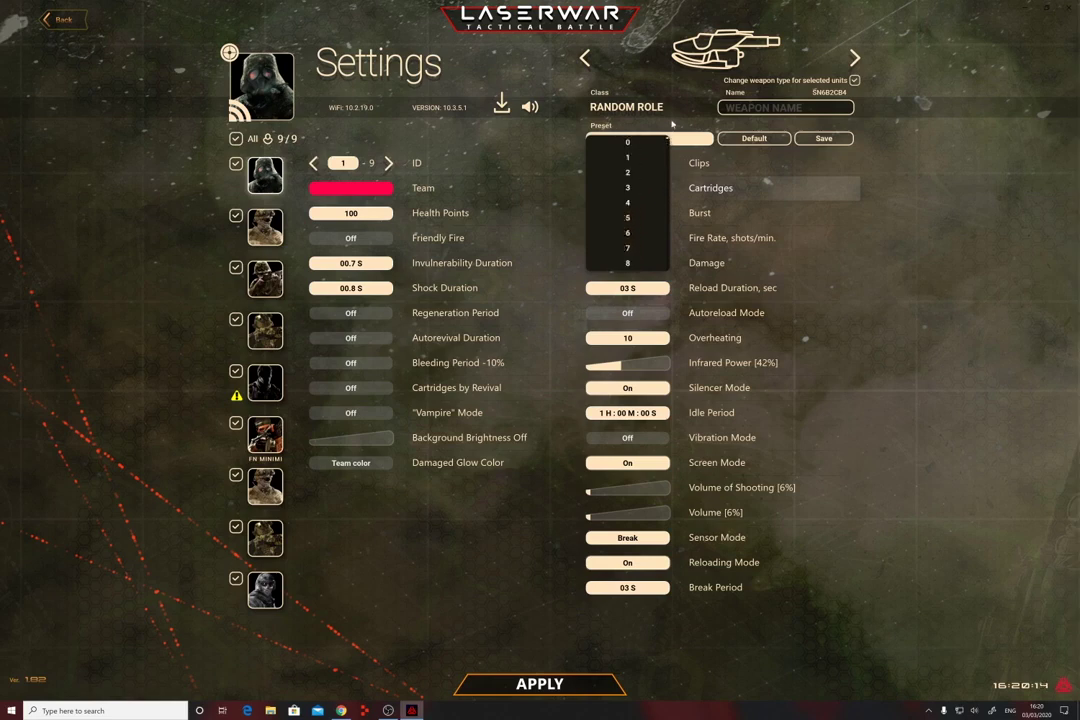
click(740, 180)
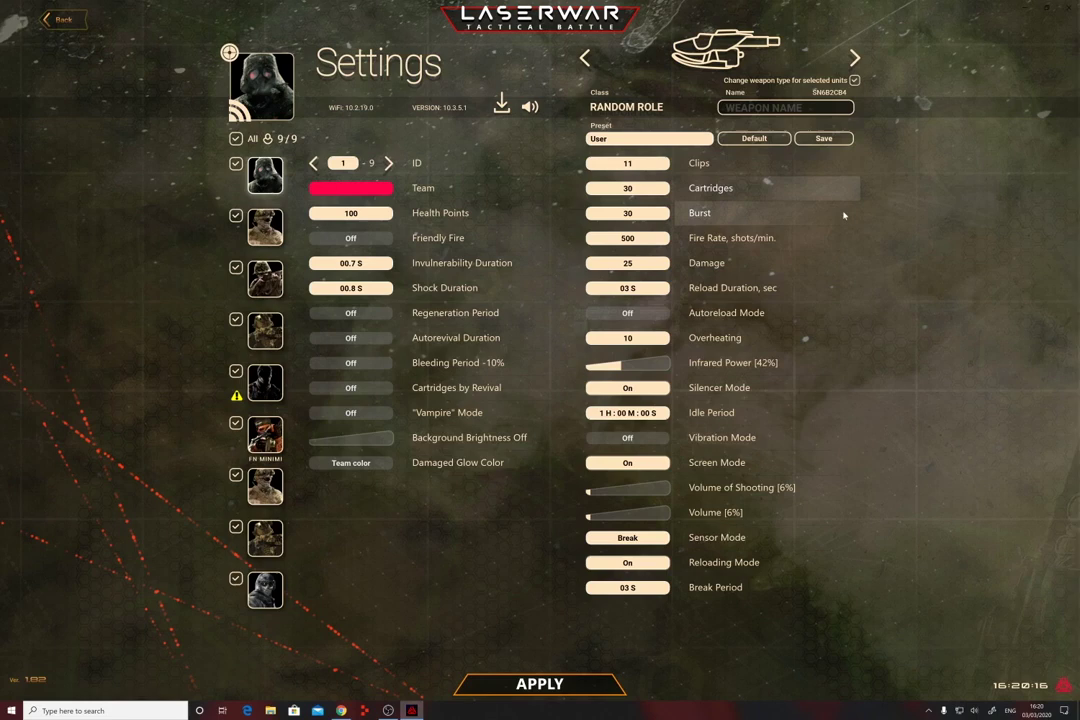
click(641, 238)
drag(668, 238, 668, 313)
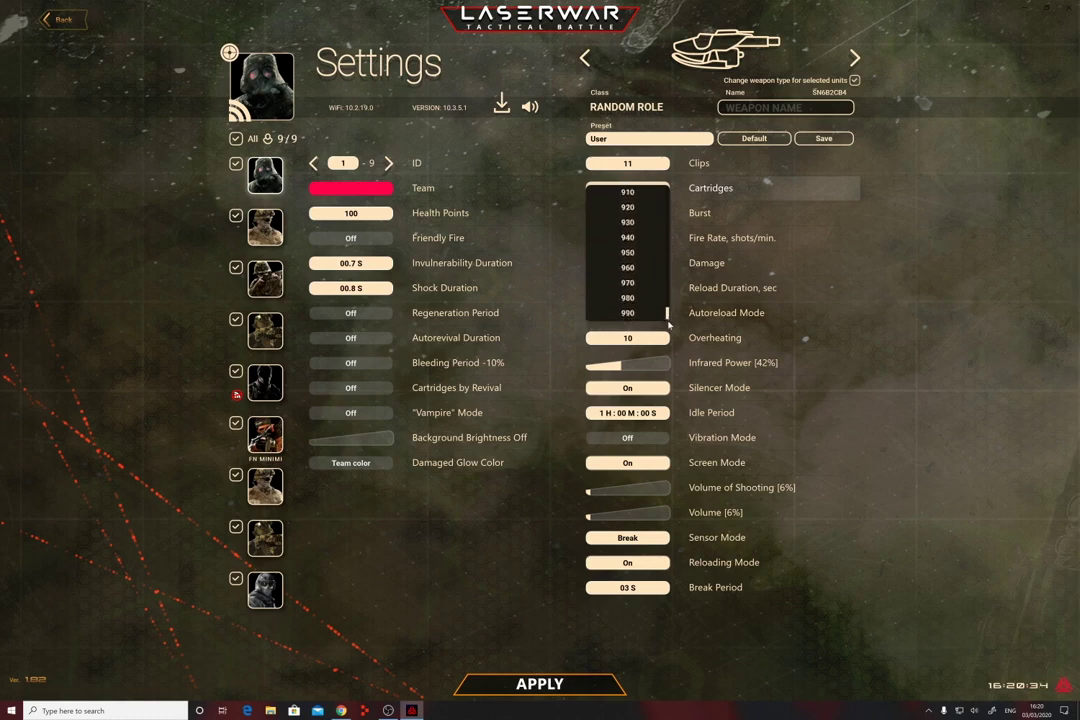
click(922, 263)
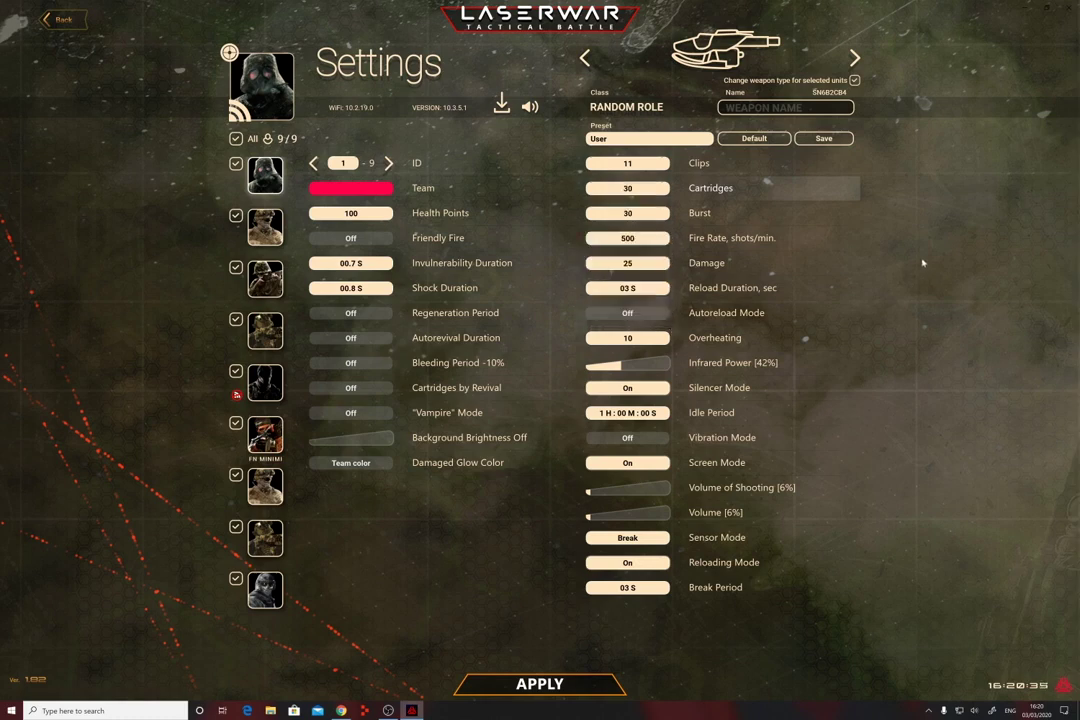
click(645, 263)
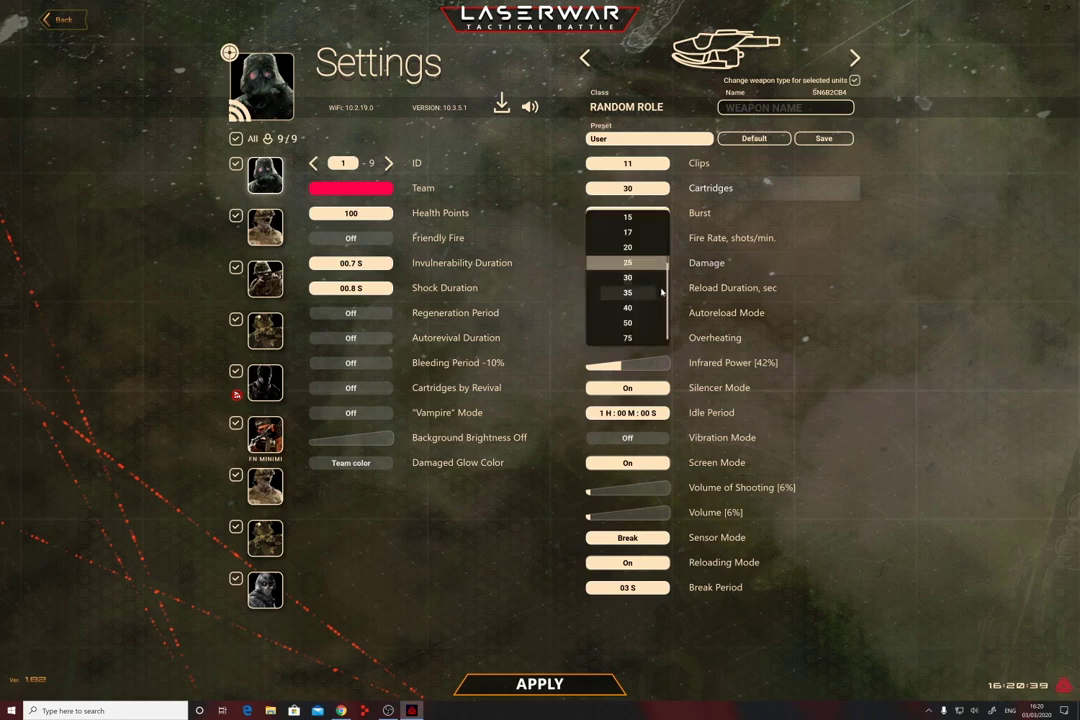
drag(667, 272, 667, 335)
click(910, 287)
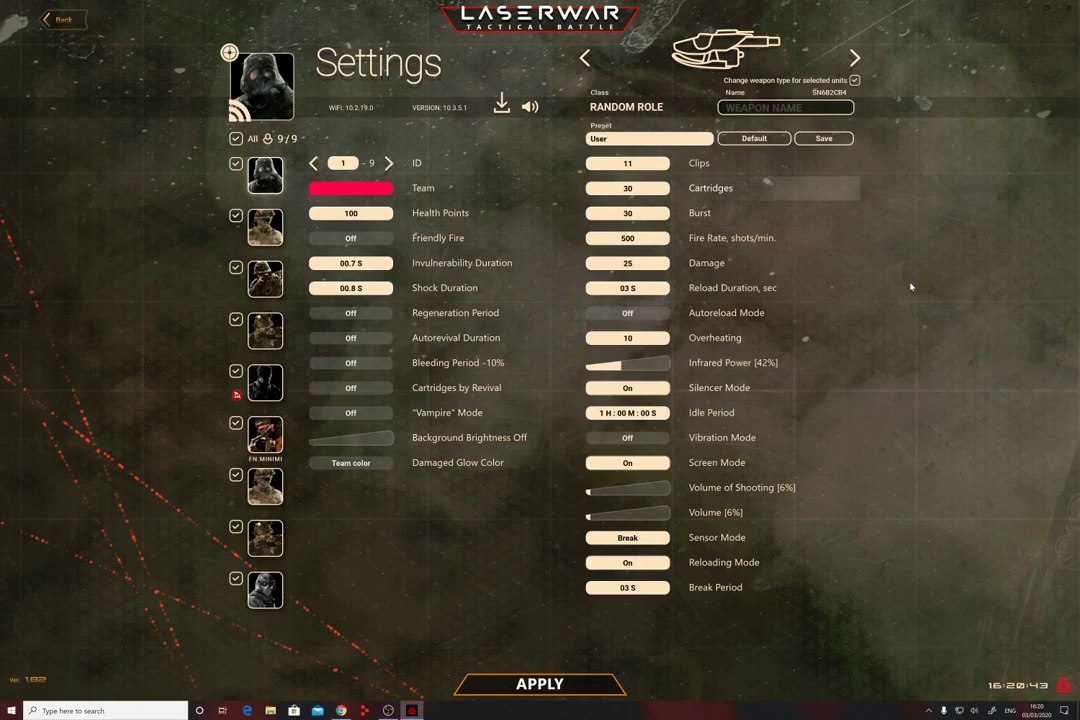
click(635, 287)
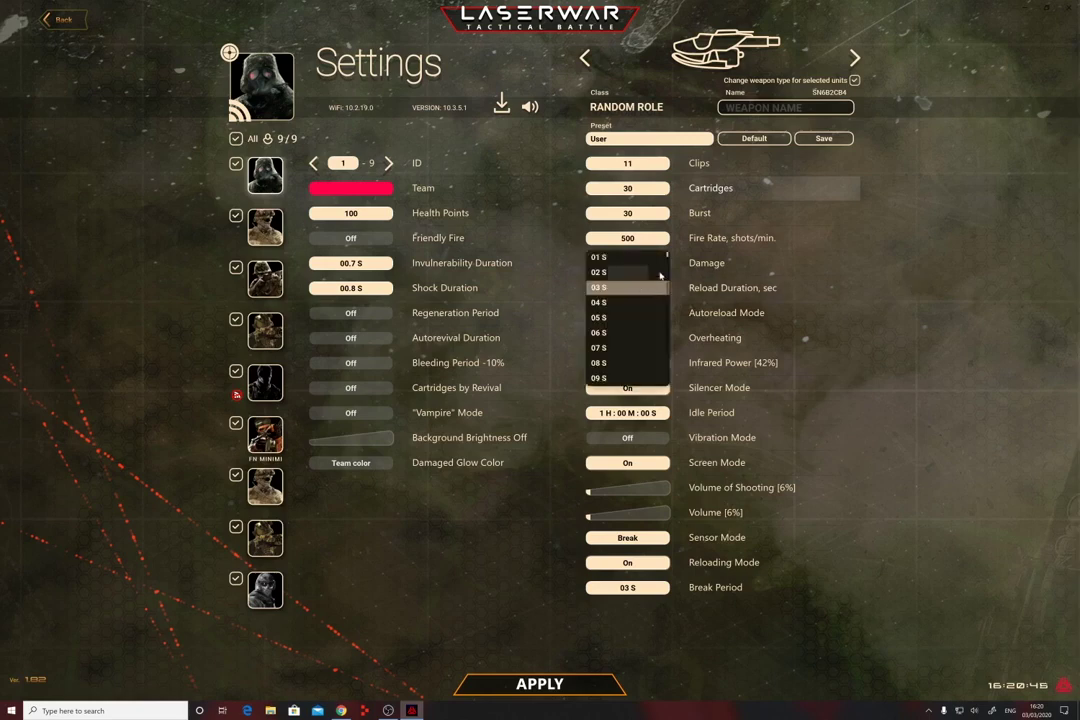
drag(666, 268, 668, 388)
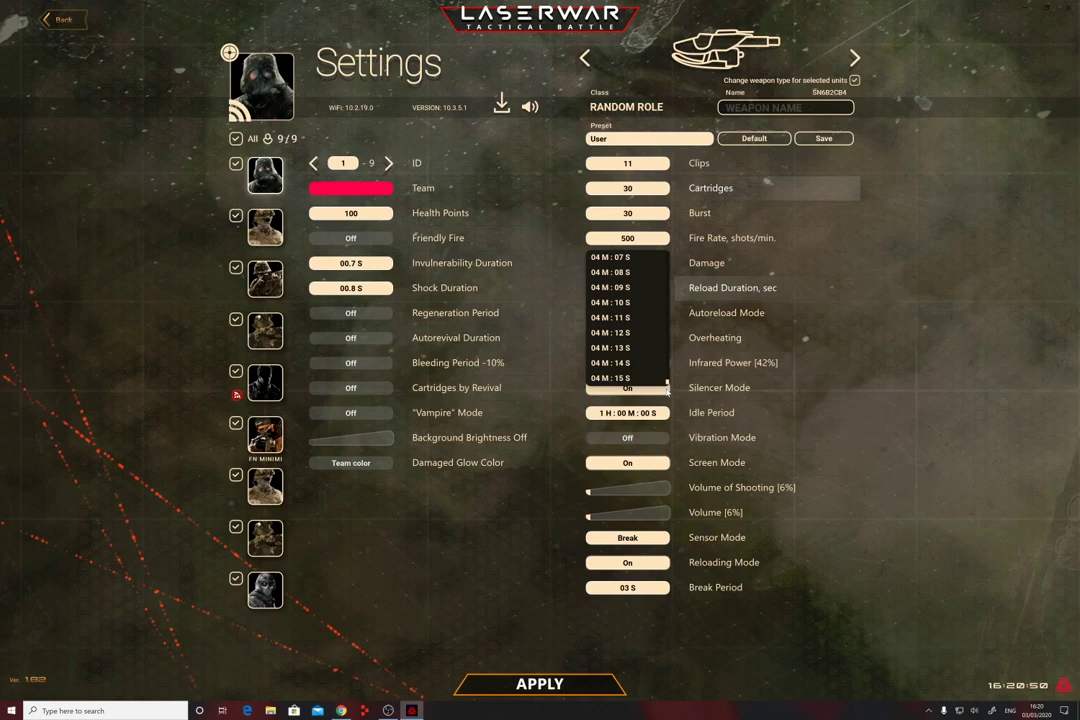
click(745, 320)
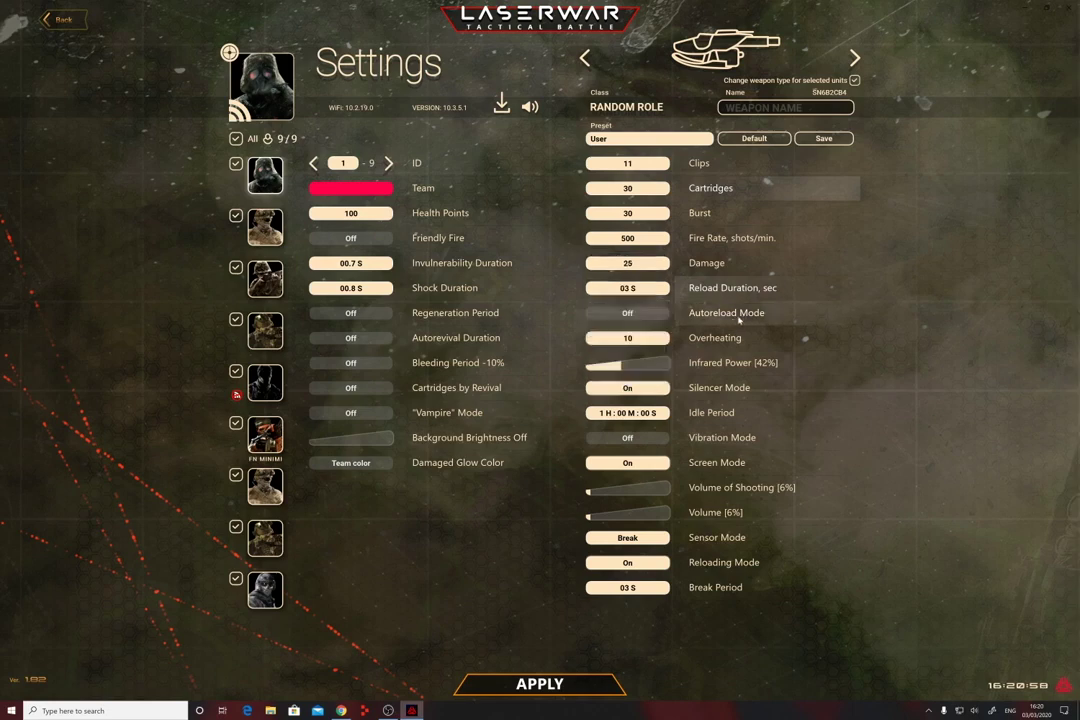
click(660, 318)
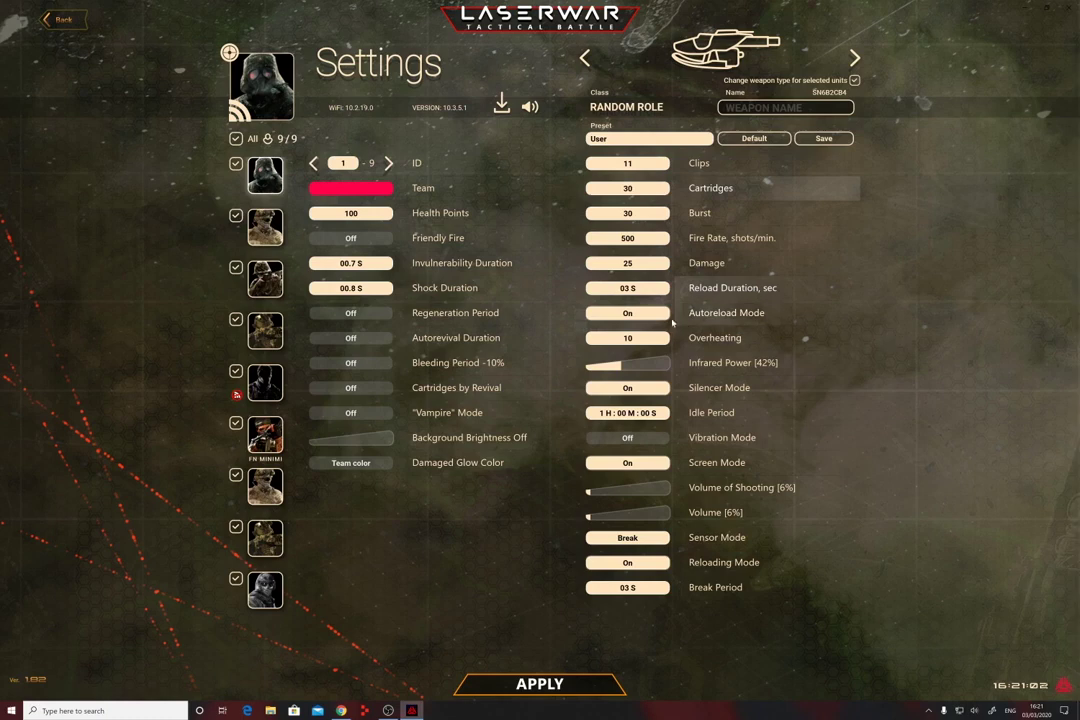
click(660, 314)
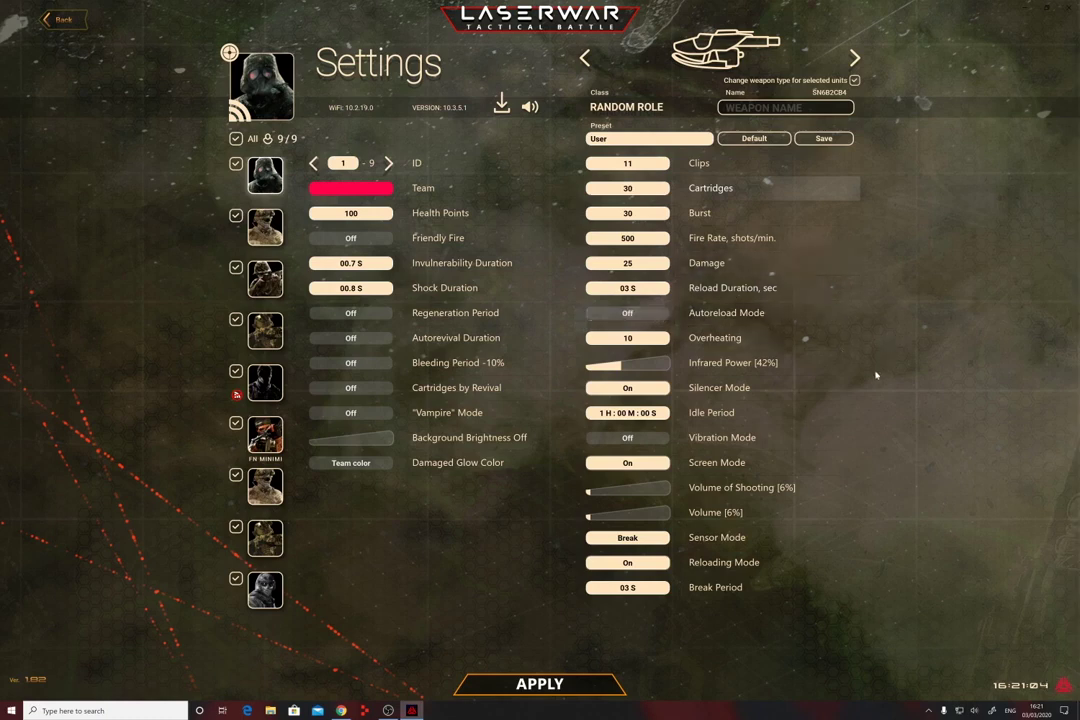